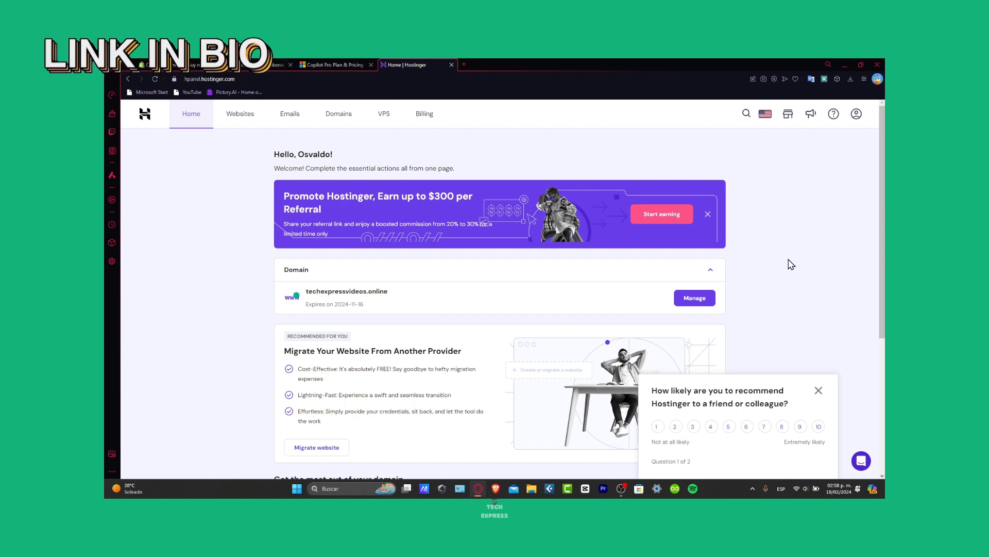
pyautogui.click(289, 113)
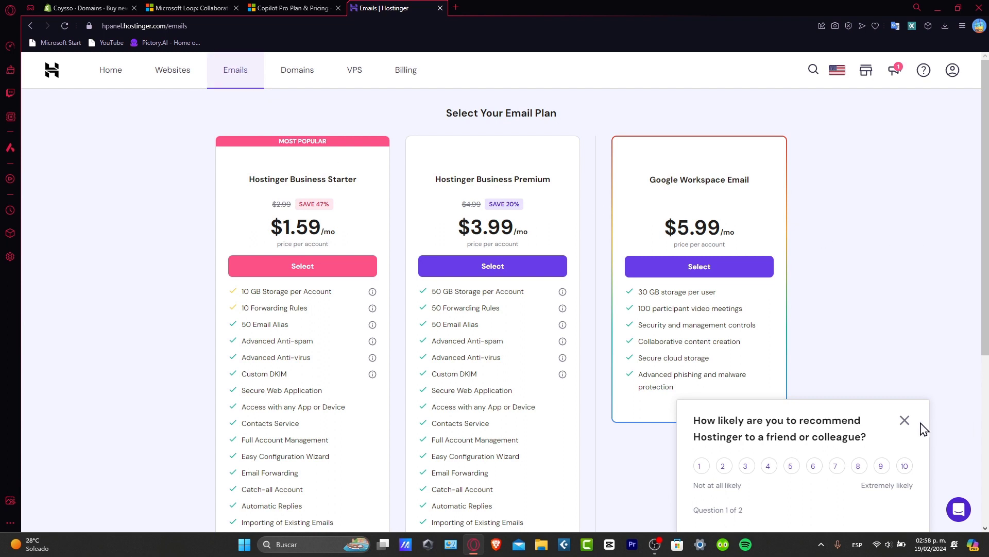
pyautogui.click(905, 420)
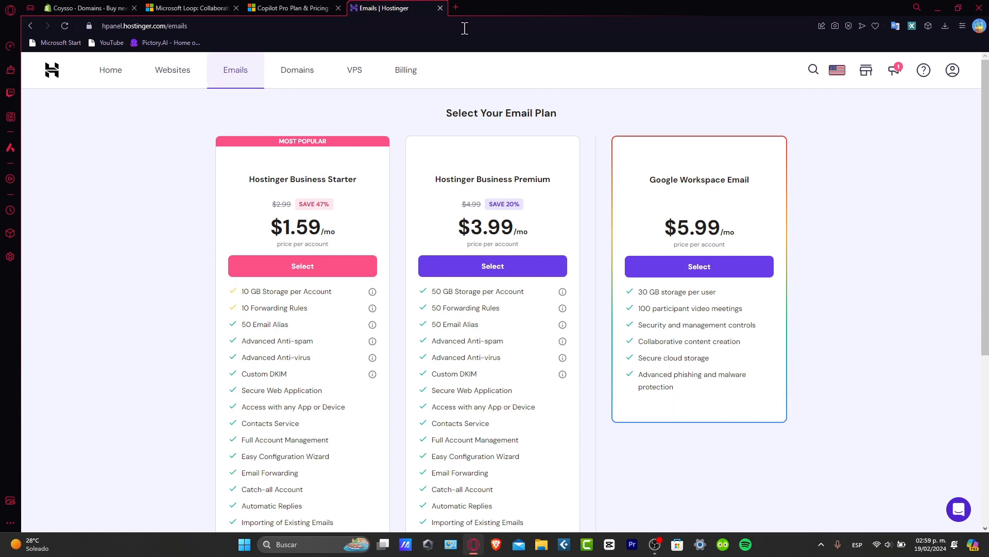
pyautogui.click(457, 8)
pyautogui.write('gm')
pyautogui.press('Return')
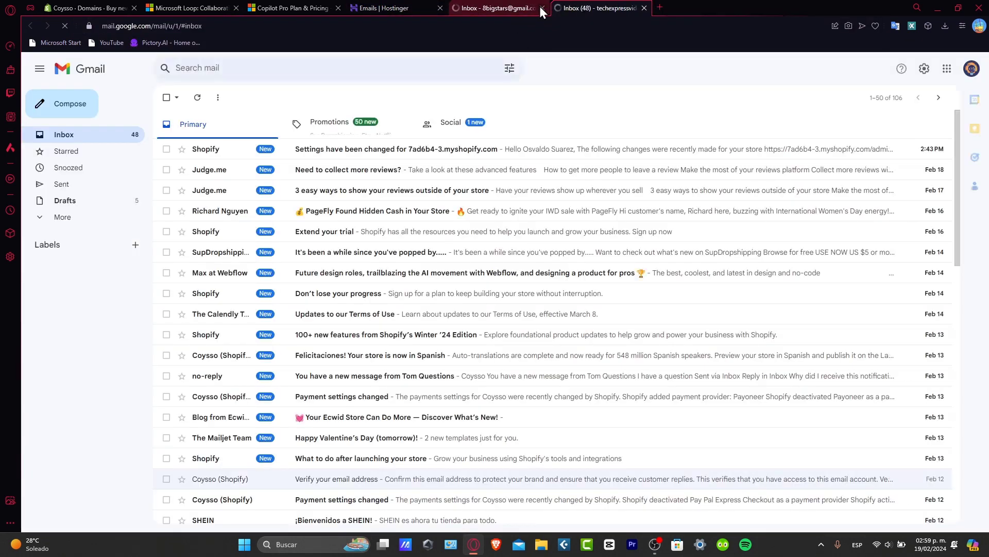
# Step: Close the extra Gmail inbox tab and open See all settings from quick settings
pyautogui.click(544, 9)
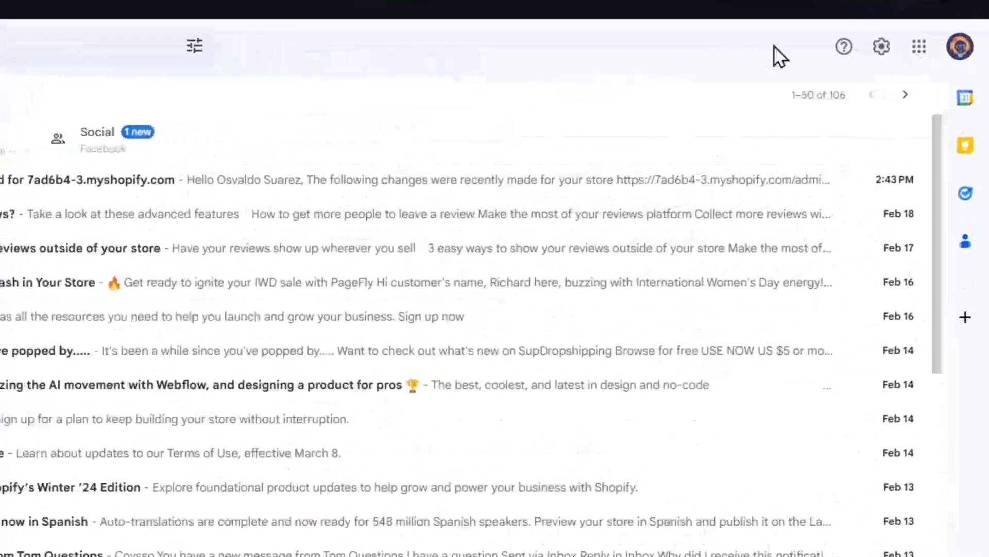
pyautogui.click(881, 47)
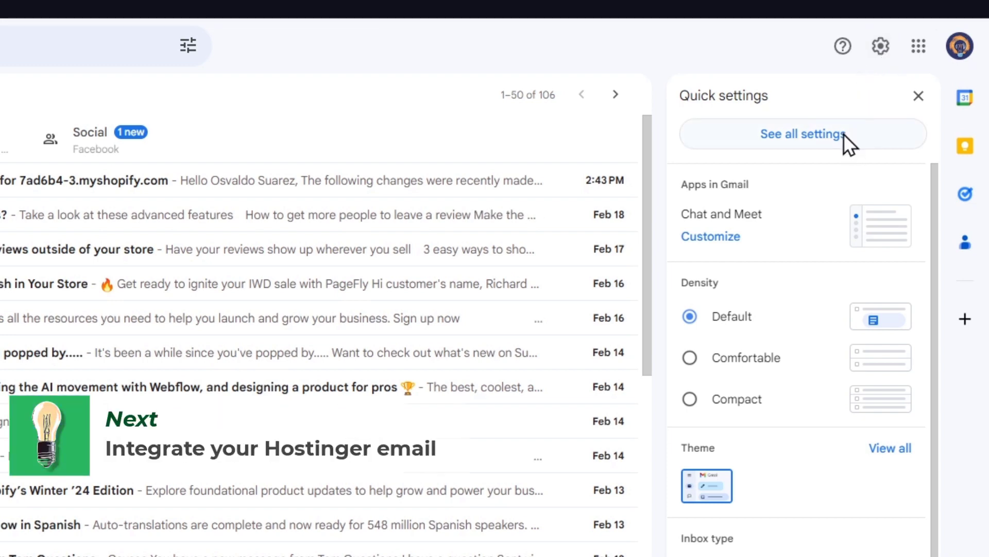
pyautogui.click(852, 144)
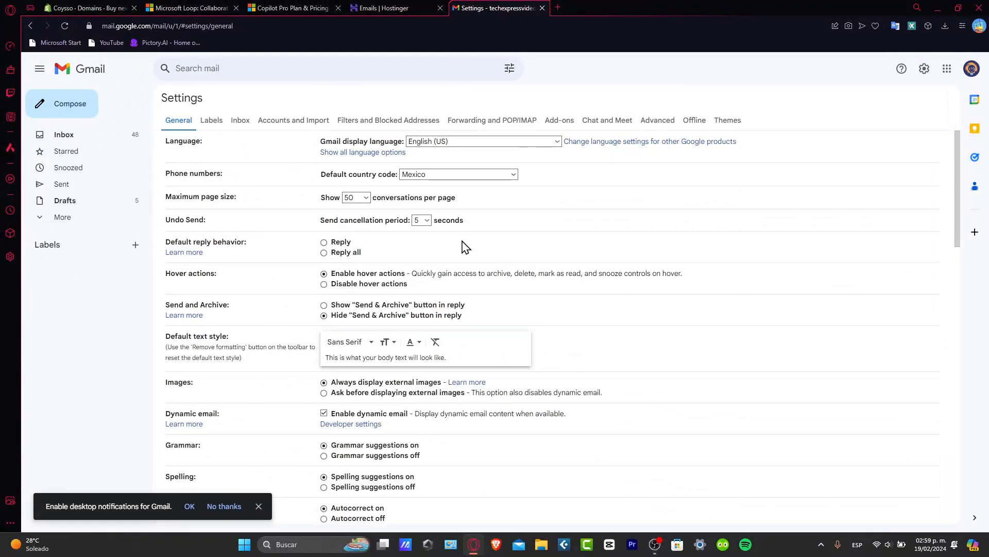
# Step: Under Accounts and Import, start adding a mail account to check from other accounts
pyautogui.click(301, 119)
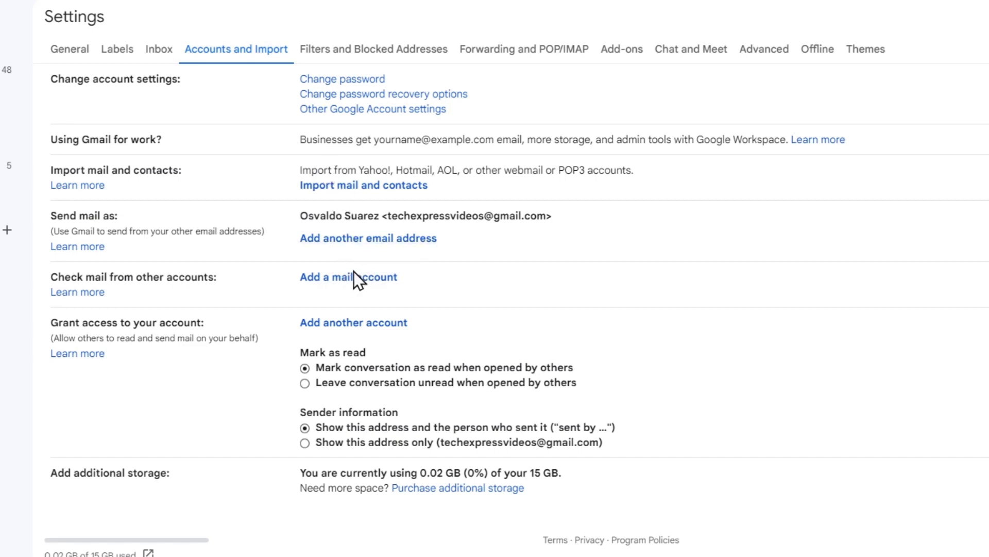
pyautogui.moveTo(133, 278); pyautogui.dragTo(228, 281)
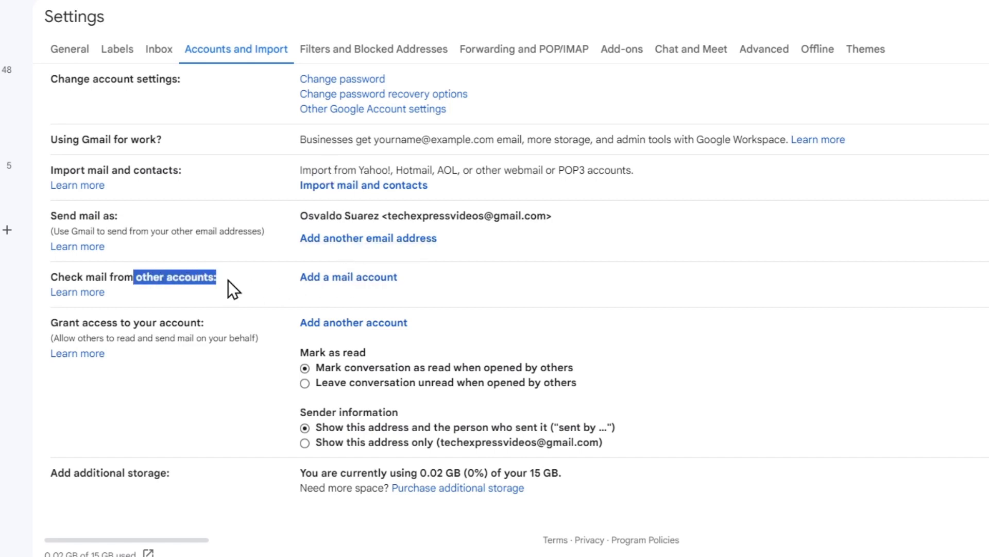
pyautogui.click(345, 278)
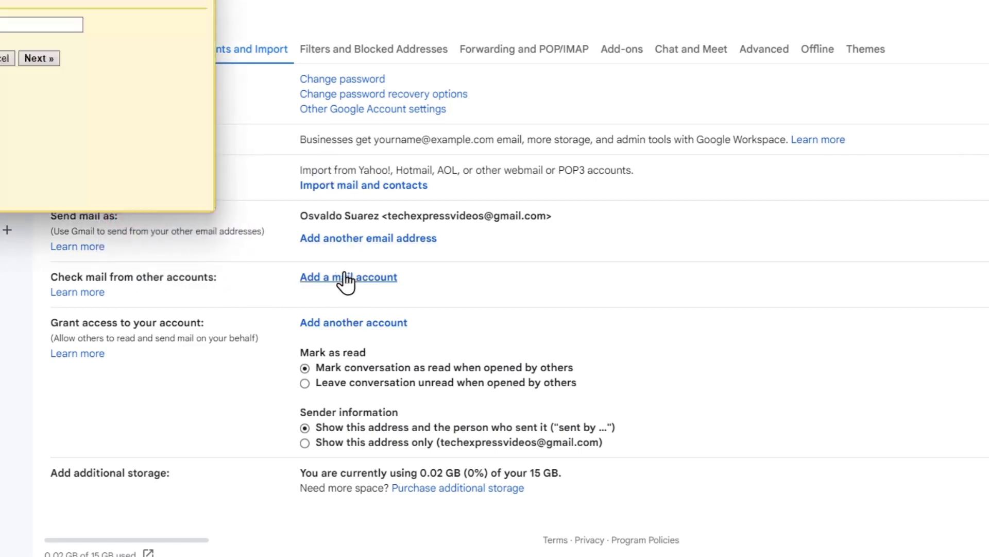
pyautogui.moveTo(141, 31); pyautogui.dragTo(745, 142)
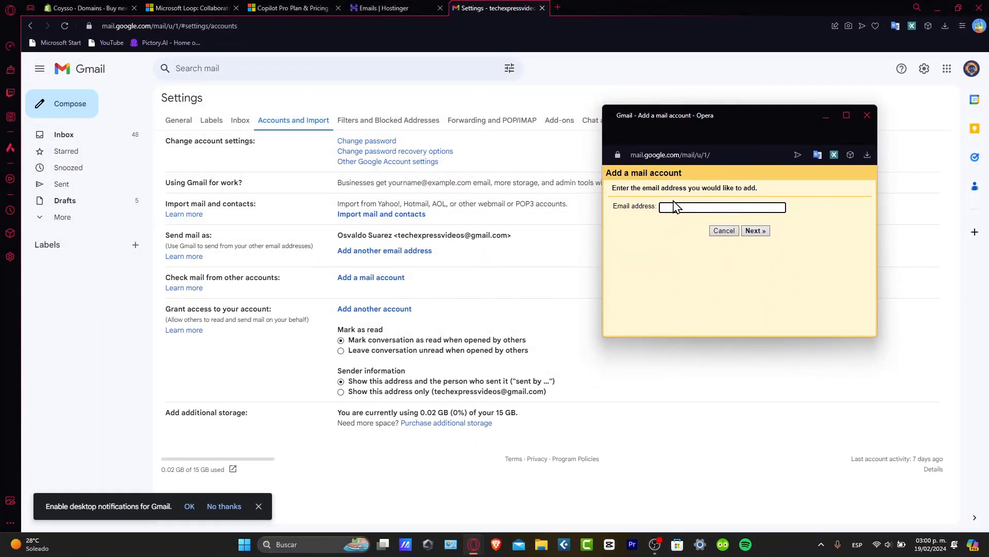
pyautogui.click(397, 8)
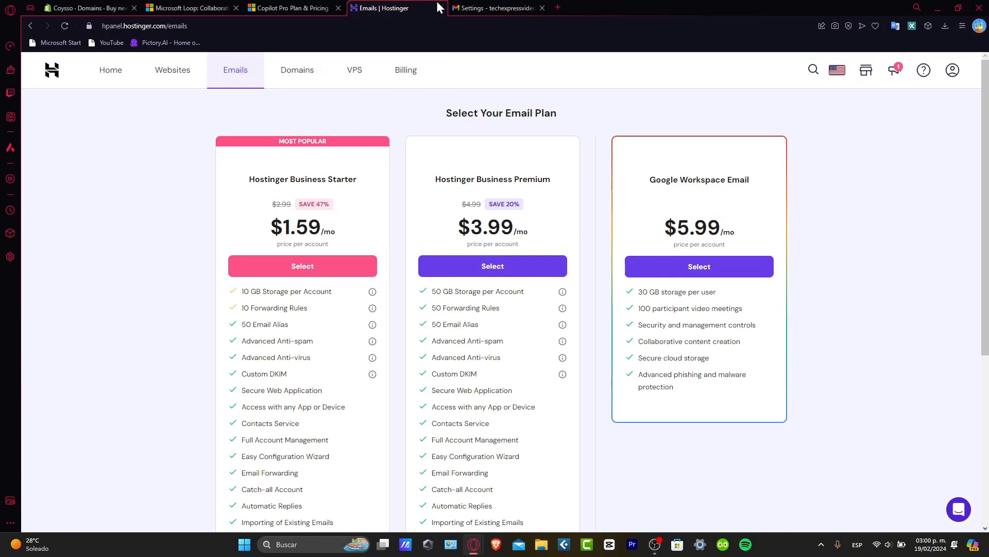
pyautogui.click(496, 7)
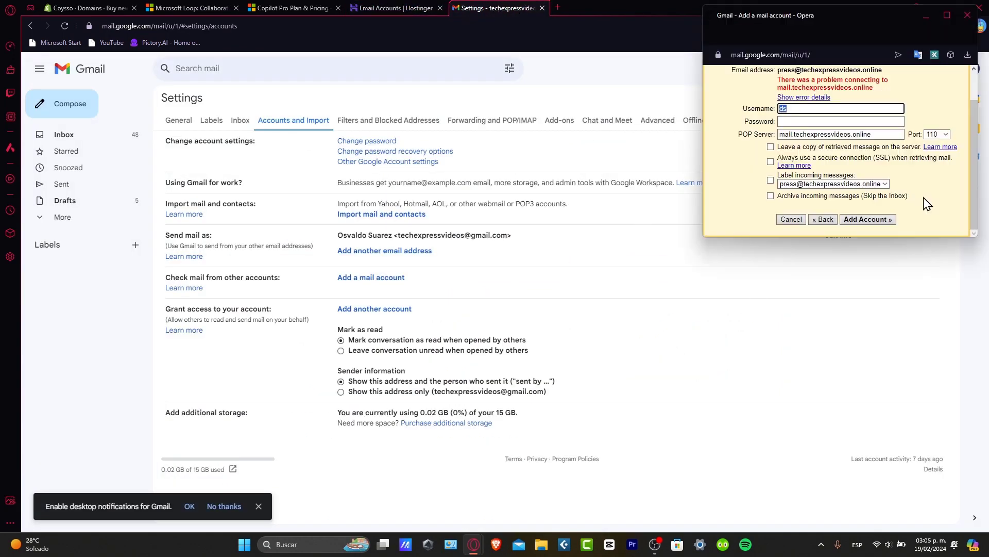
pyautogui.scroll(1, 927, 204)
pyautogui.scroll(-1, 927, 205)
pyautogui.click(405, 8)
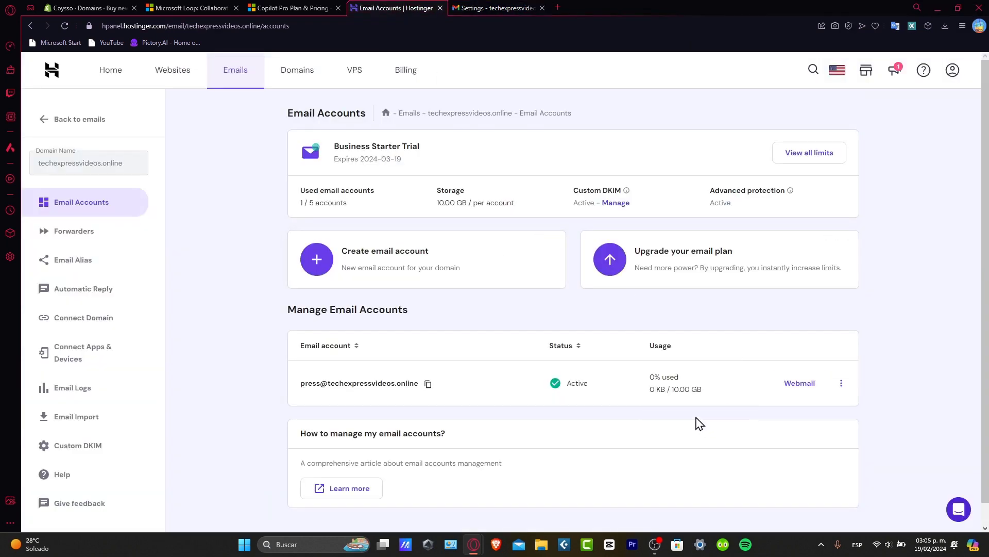
pyautogui.click(378, 267)
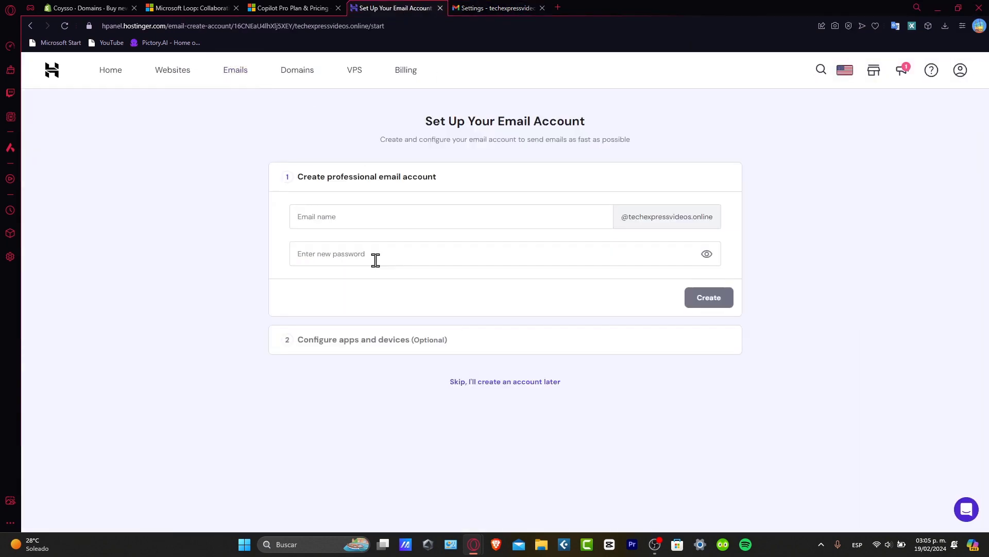
pyautogui.click(480, 210)
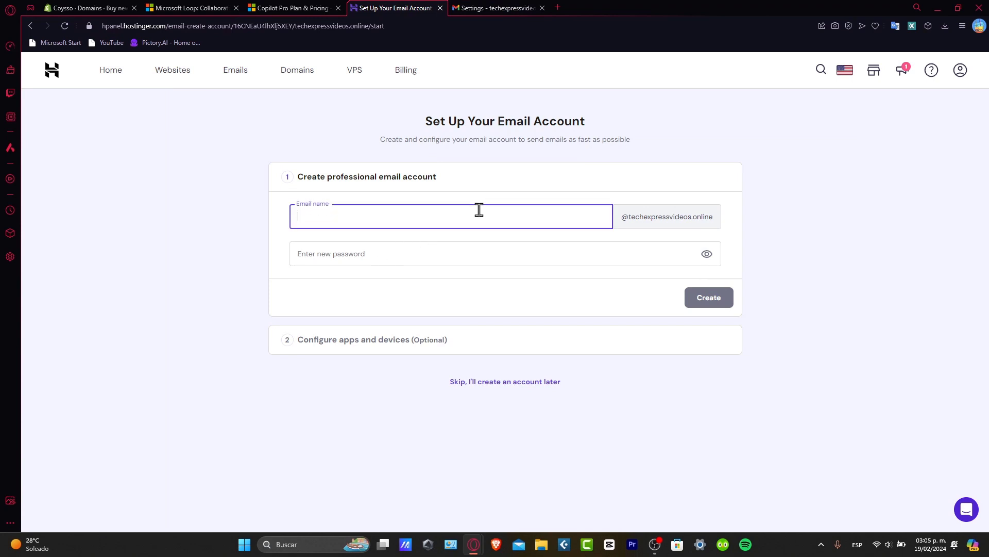
pyautogui.click(513, 253)
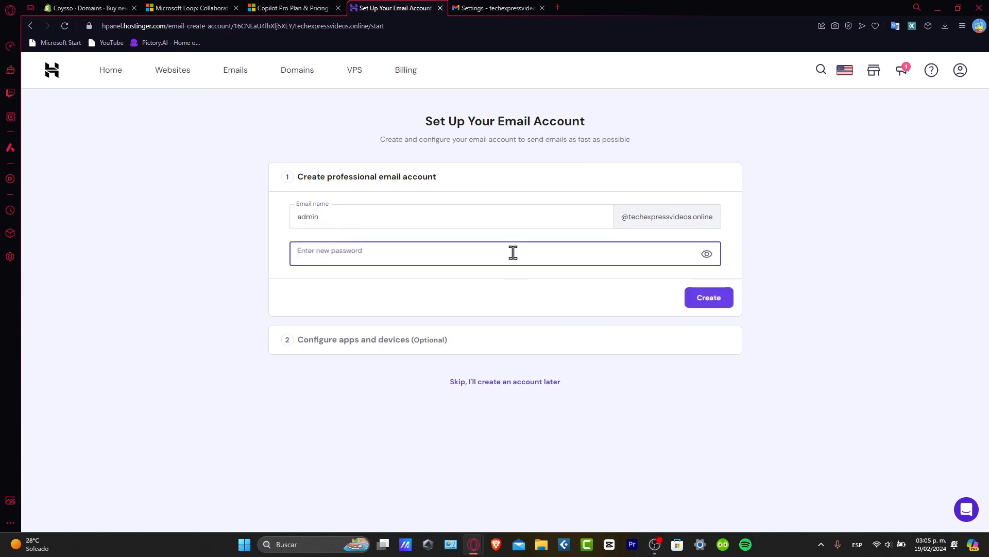
pyautogui.write('@')
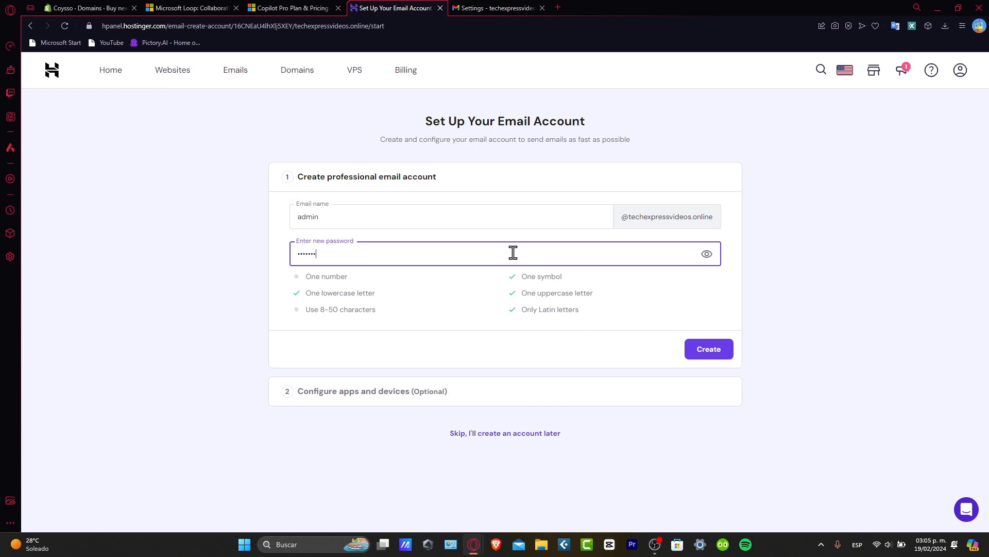
pyautogui.click(707, 341)
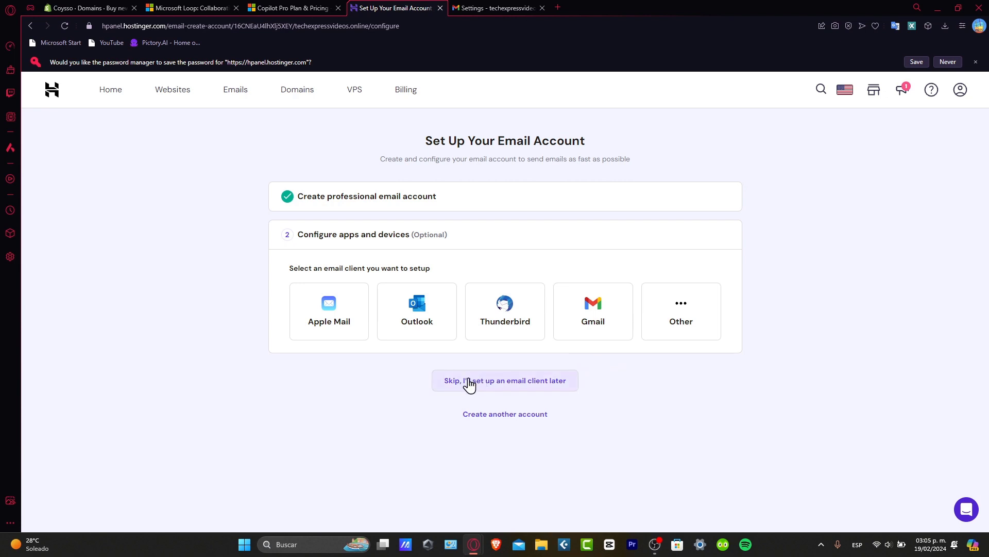
# Step: Display Hostinger's Gmail desktop settings: POP pop.hostinger.com port 995, SMTP smtp.hostinger.com port 465
pyautogui.click(581, 333)
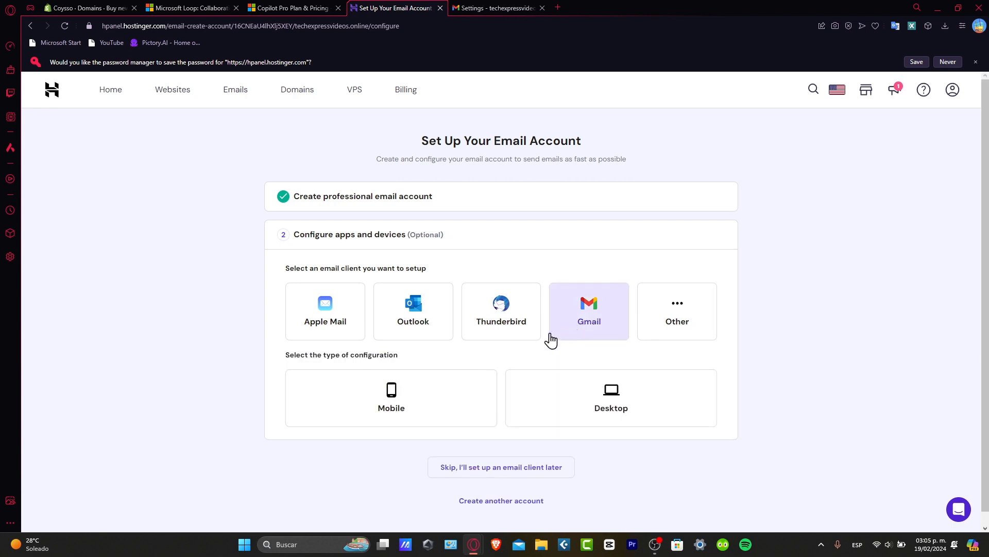
pyautogui.click(555, 404)
pyautogui.scroll(-3, 555, 404)
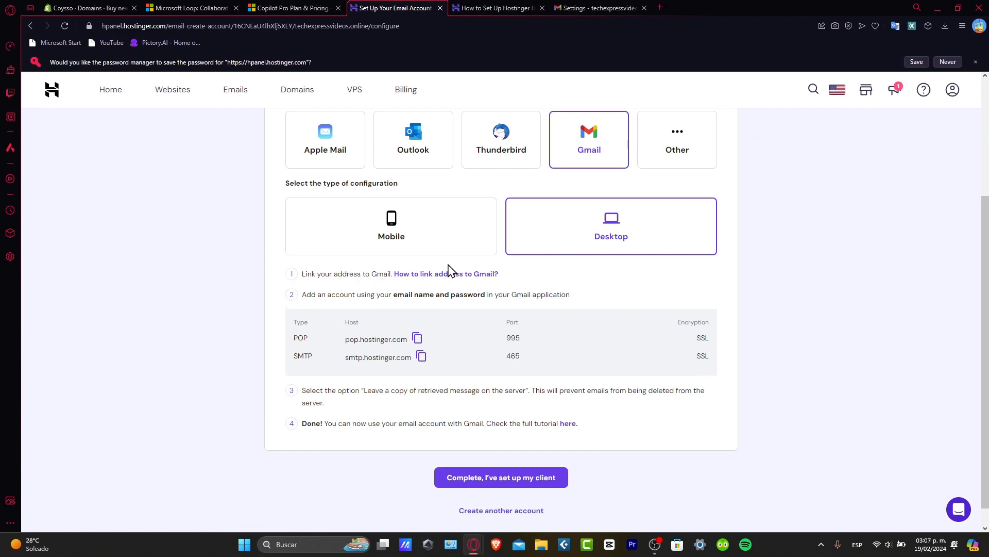
pyautogui.click(614, 2)
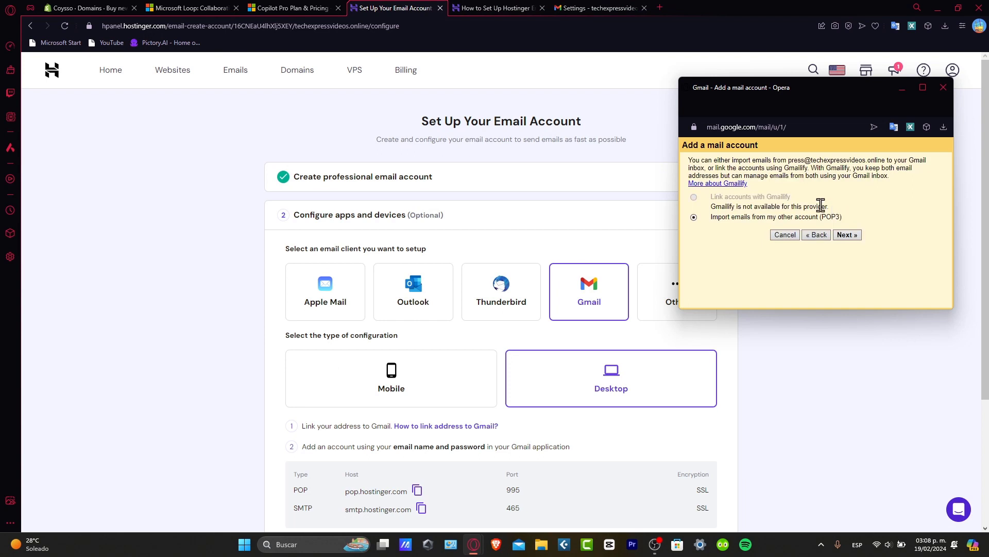
# Step: Import via POP3 using server pop.hostinger.com, port 995, with SSL enabled
pyautogui.click(852, 238)
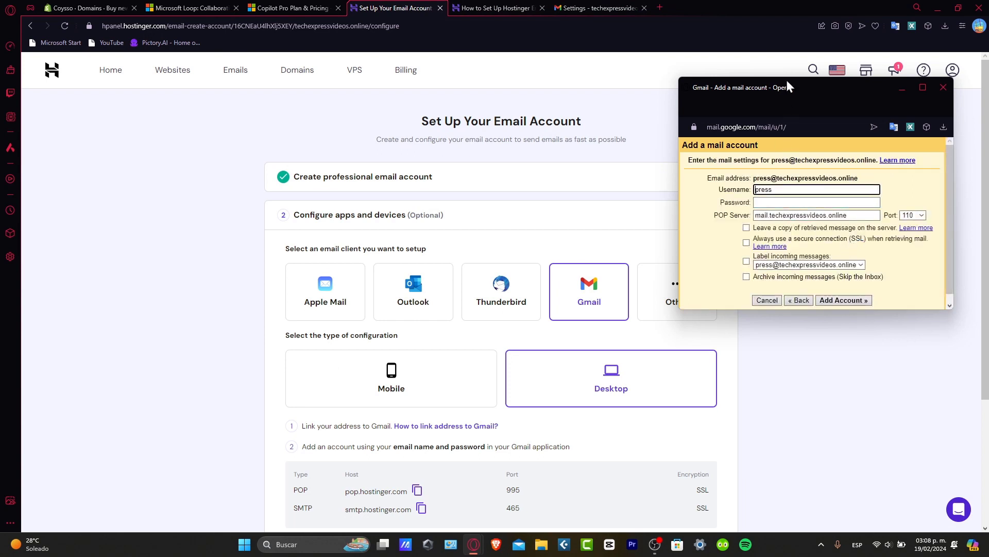
pyautogui.moveTo(793, 88); pyautogui.dragTo(797, 132)
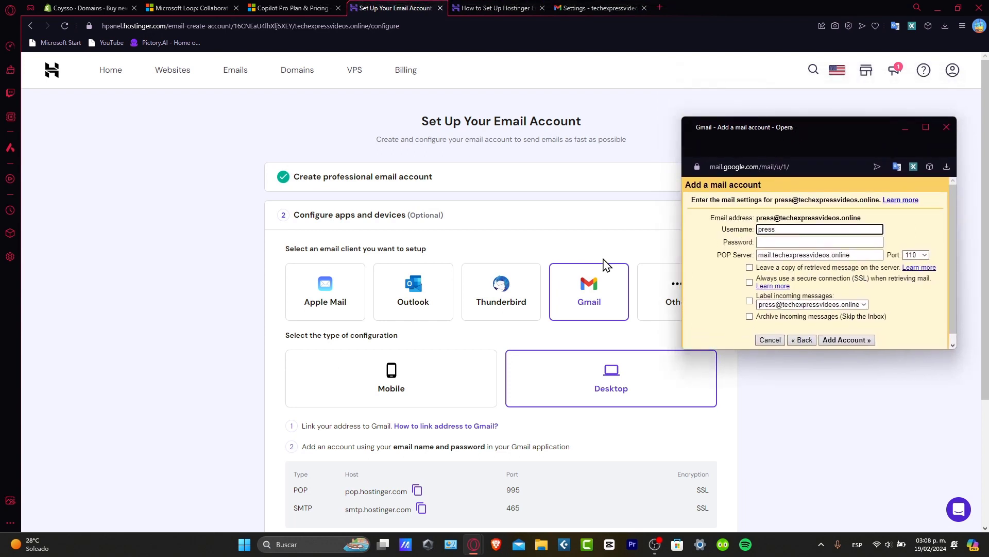
pyautogui.tripleClick(840, 254)
pyautogui.doubleClick(771, 230)
pyautogui.tripleClick(790, 255)
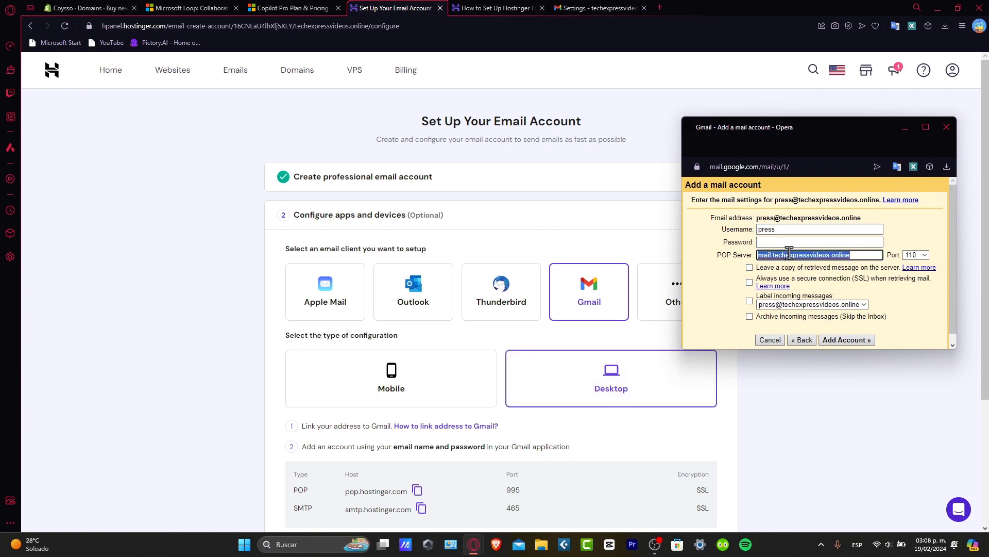
pyautogui.write('pop.hostinger.com')
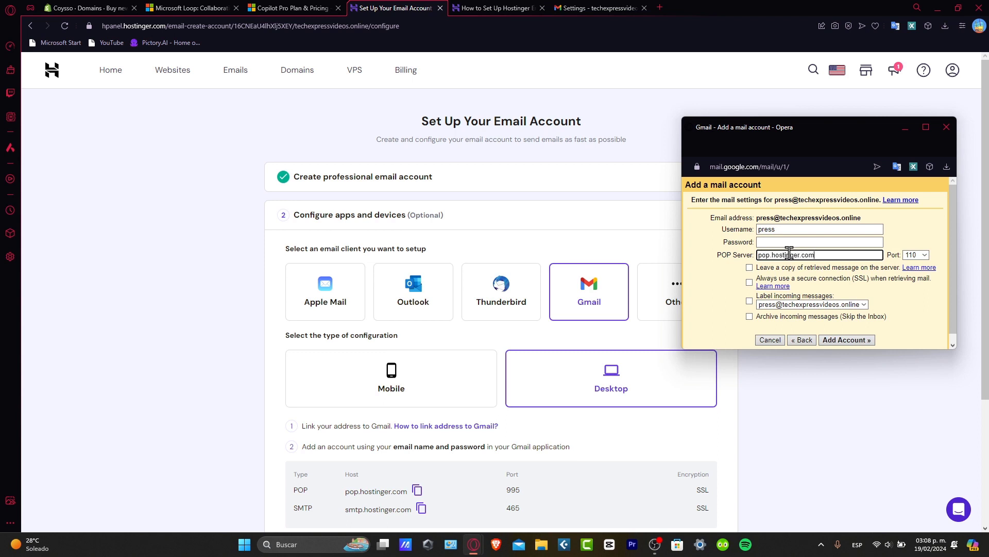
pyautogui.click(925, 255)
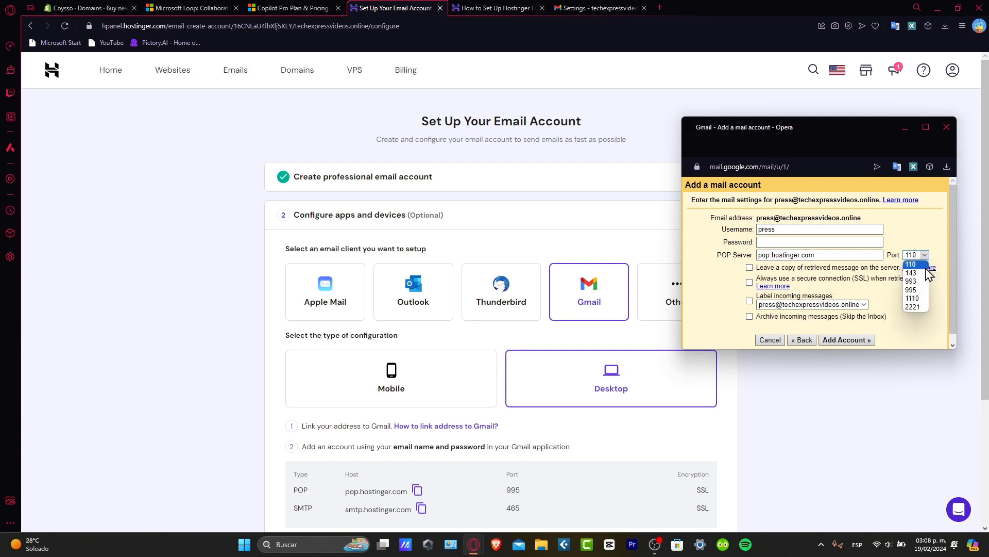
pyautogui.click(911, 290)
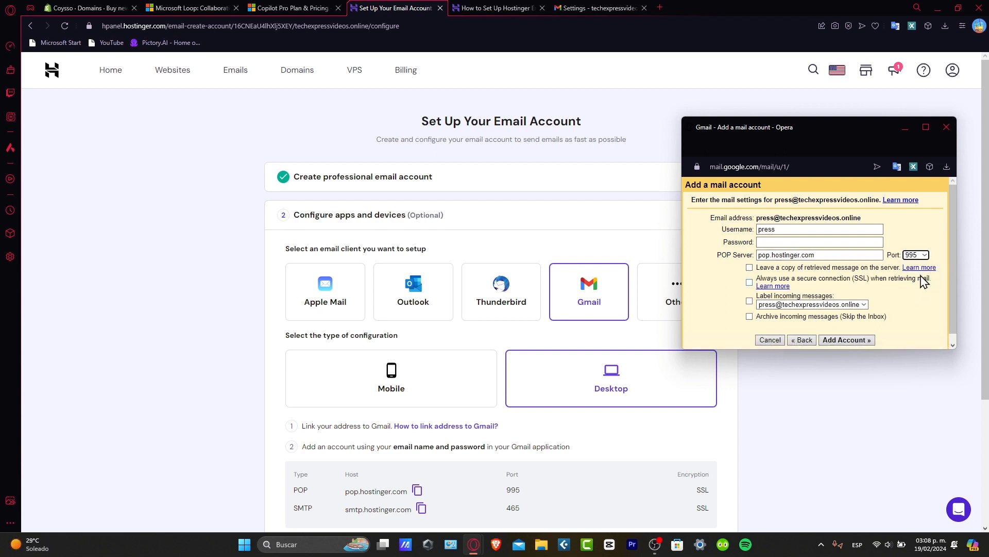
pyautogui.click(749, 283)
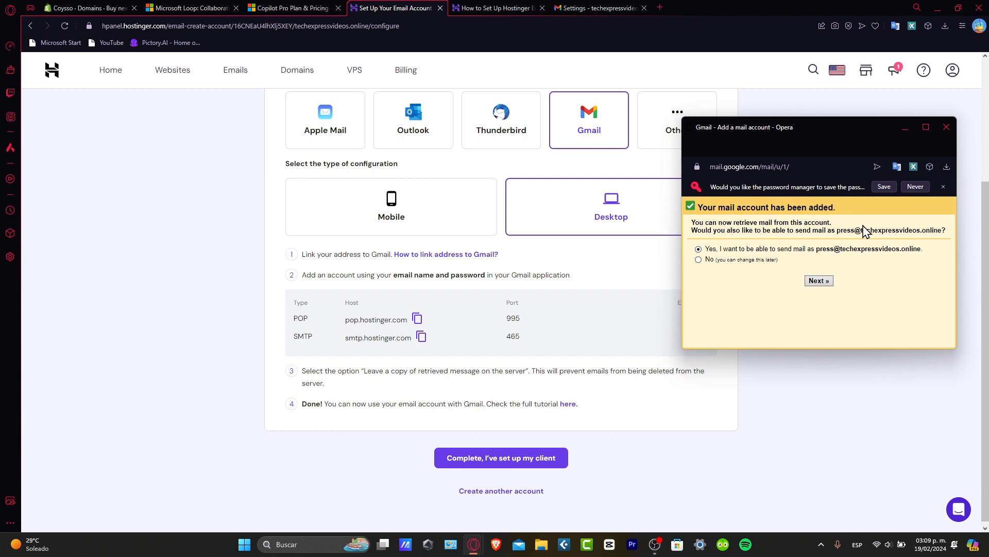
# Step: Choose to send mail as the domain address and replace the sender name
pyautogui.moveTo(875, 230); pyautogui.dragTo(943, 239)
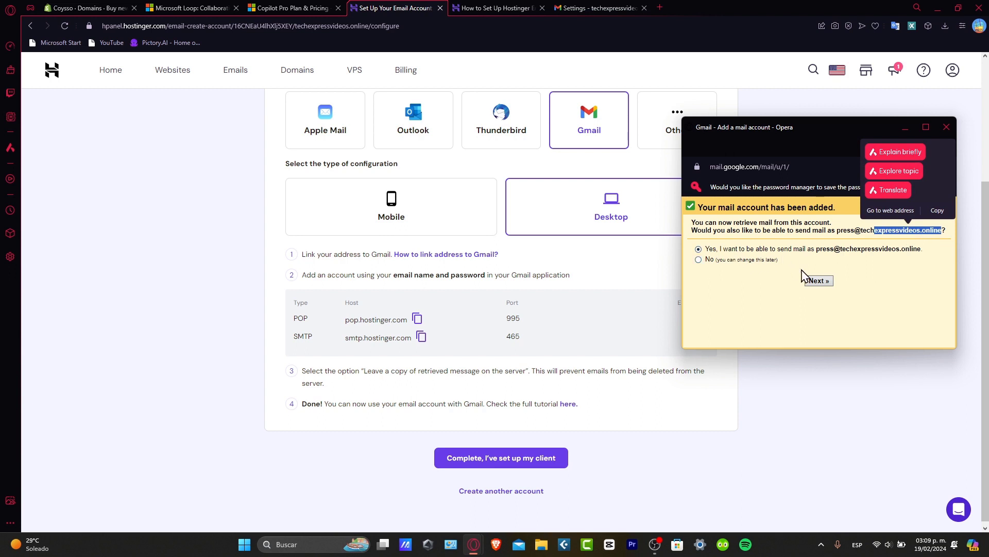
pyautogui.click(814, 283)
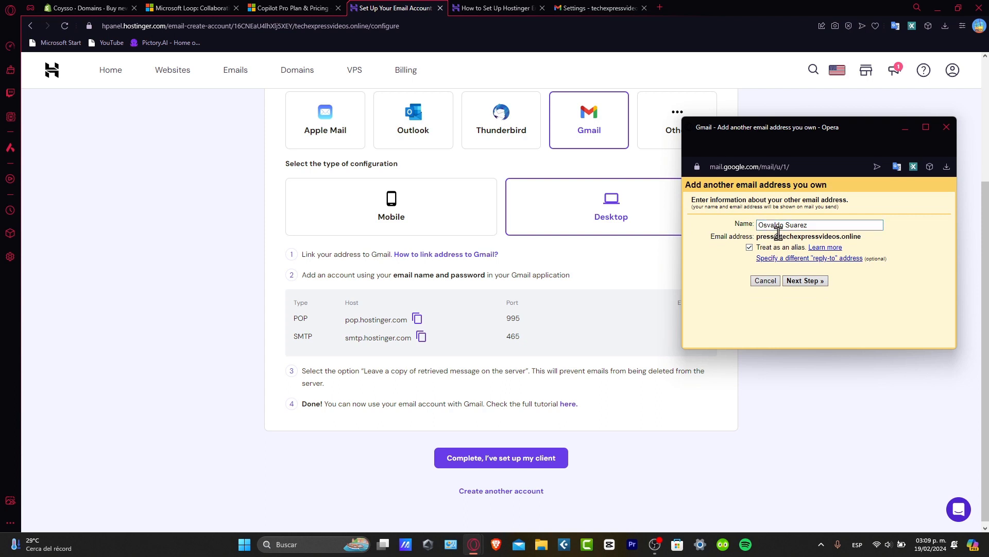
pyautogui.tripleClick(823, 226)
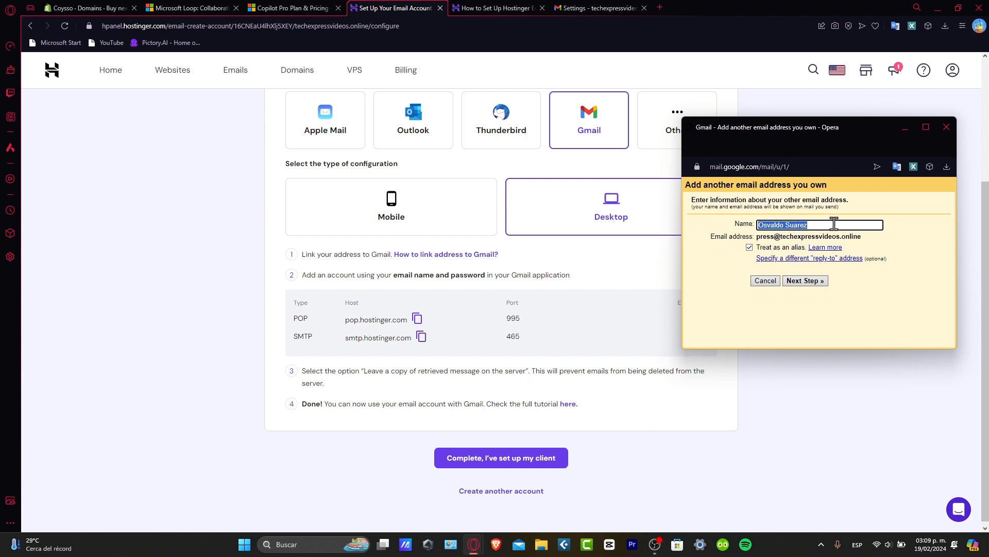
pyautogui.write('Tech Express Press')
pyautogui.press('Return')
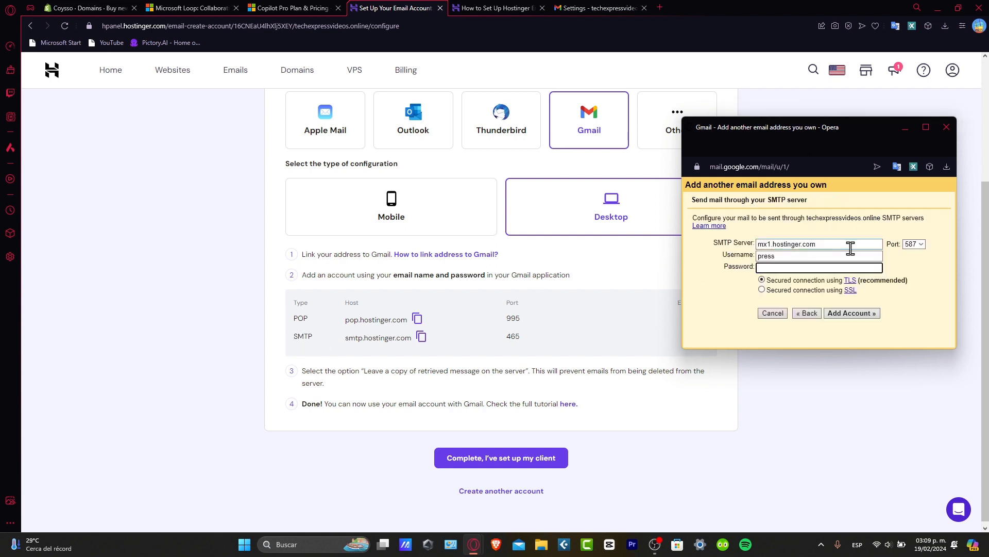
# Step: Set the SMTP server to smtp.hostinger.com on port 465, then mark Hostinger's client setup complete
pyautogui.click(830, 244)
pyautogui.tripleClick(810, 244)
pyautogui.write('smtp.hostinger.com')
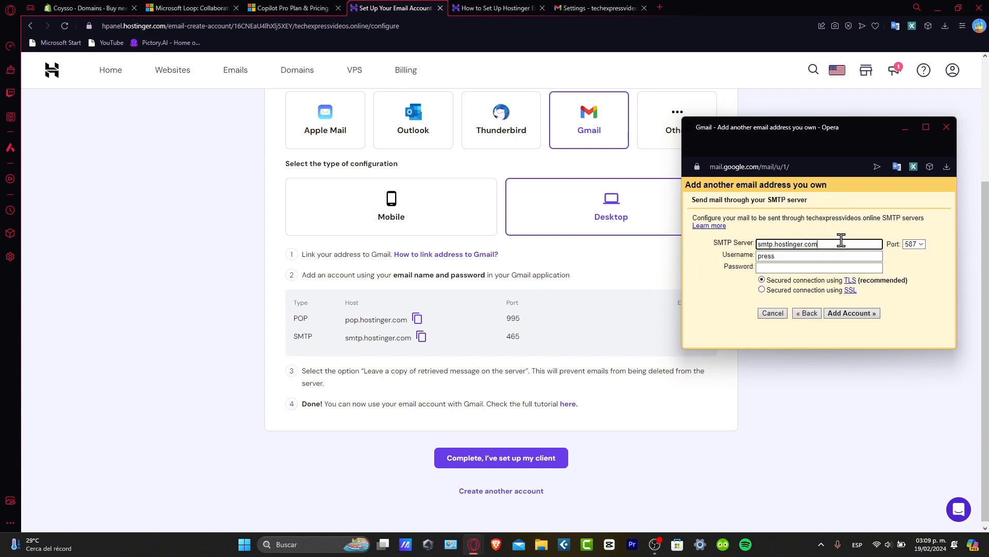
pyautogui.click(913, 245)
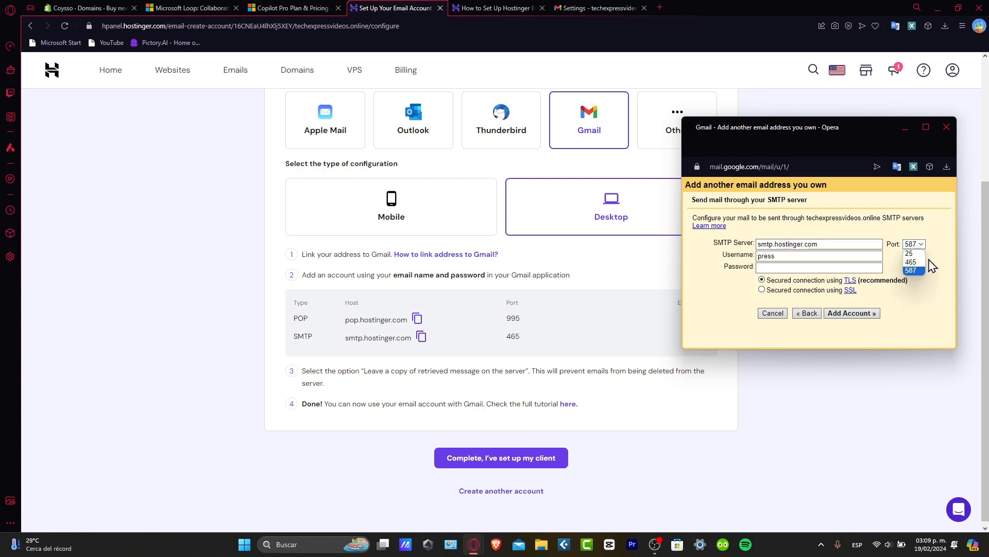
pyautogui.click(915, 259)
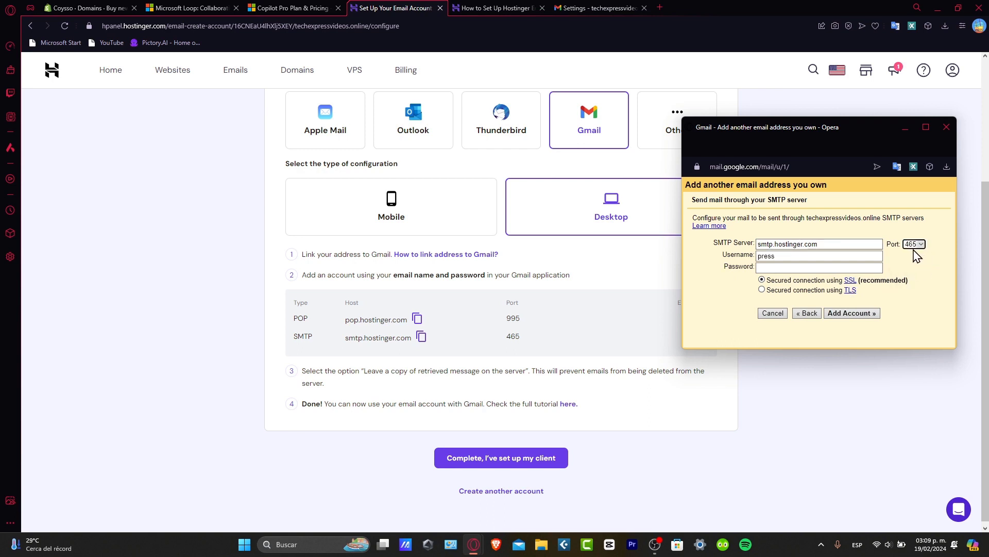
pyautogui.moveTo(868, 127); pyautogui.dragTo(826, 104)
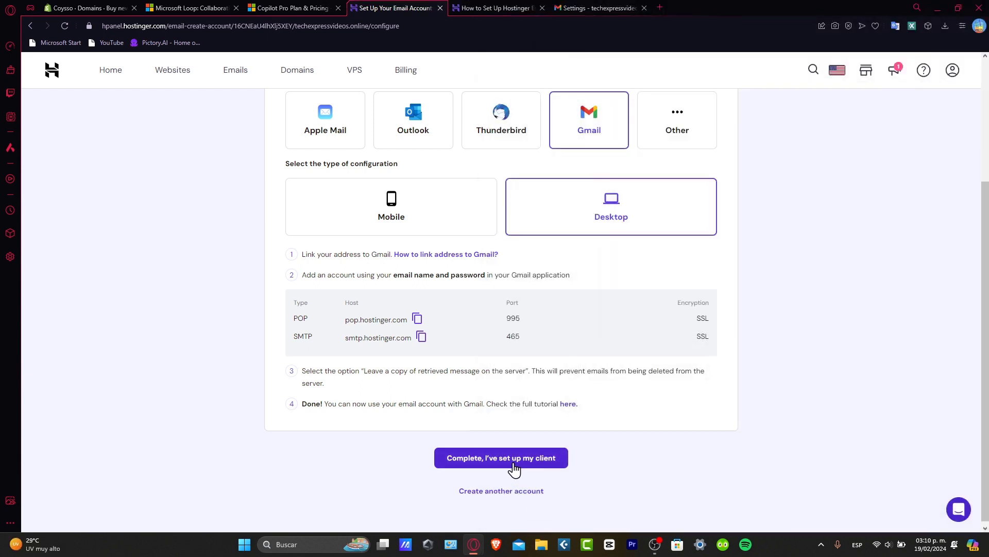
pyautogui.click(514, 466)
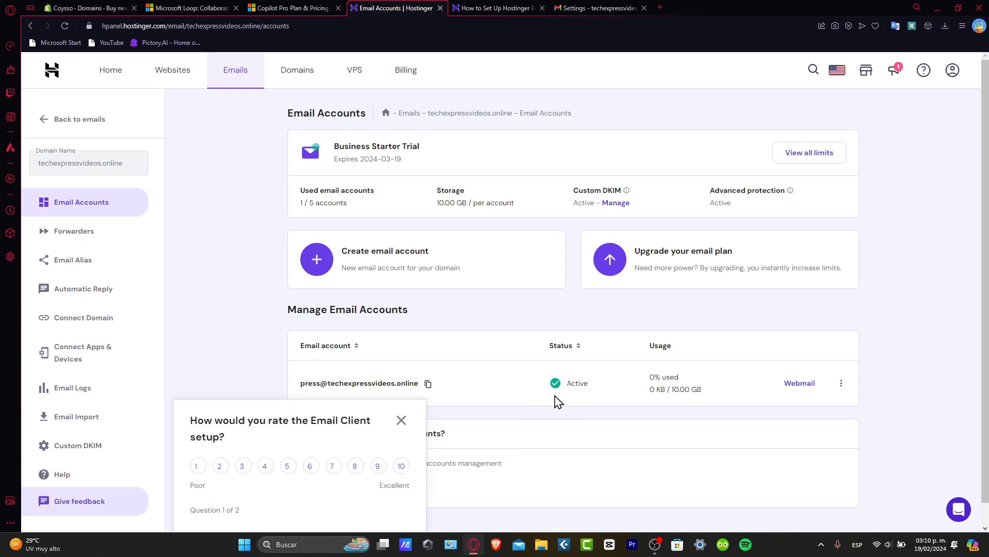
# Step: Dismiss the setup rating survey and return to Gmail's Accounts and Import settings
pyautogui.click(404, 426)
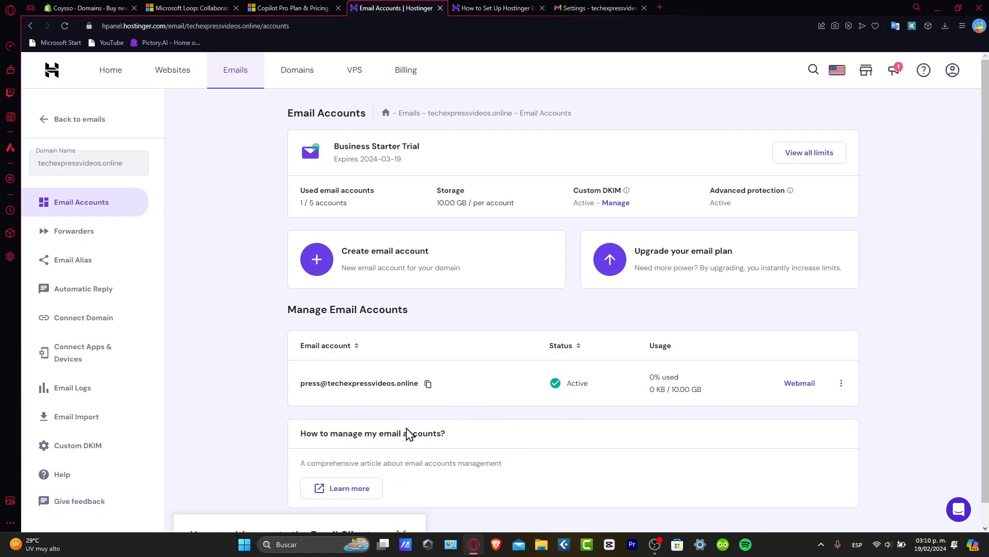
pyautogui.click(612, 7)
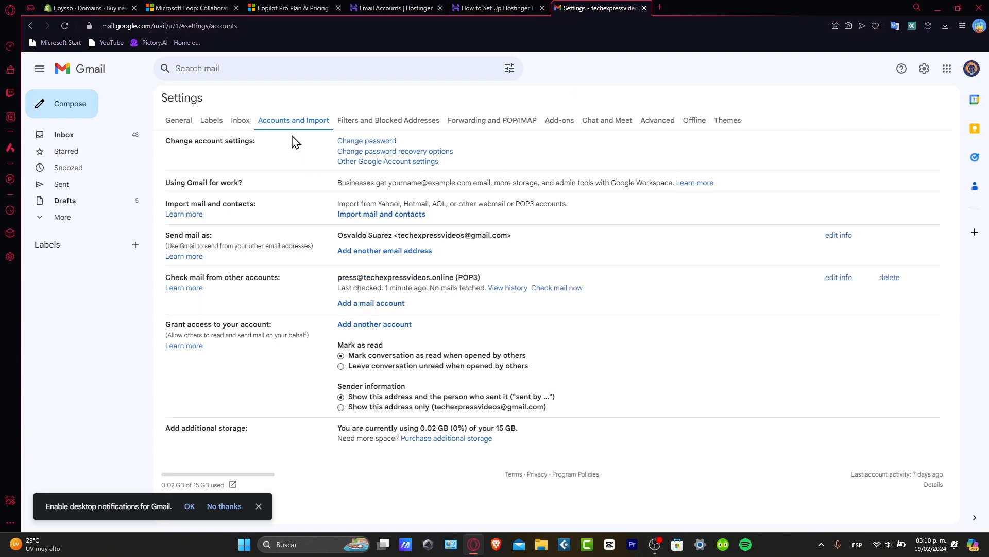
# Step: Fetch mail now for the linked Hostinger POP3 account and begin the Greetings test message
pyautogui.moveTo(225, 278); pyautogui.dragTo(284, 281)
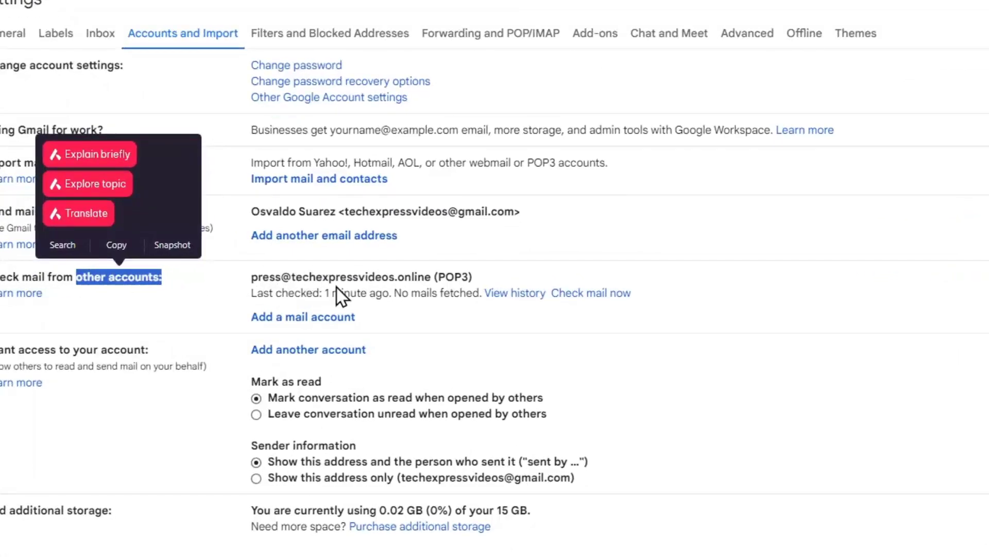
pyautogui.click(616, 294)
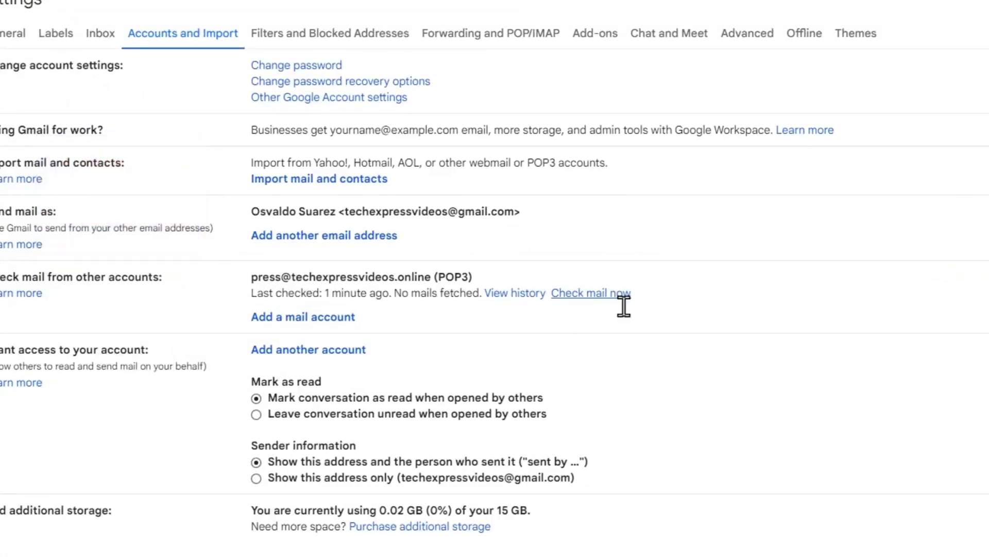
pyautogui.write('h')
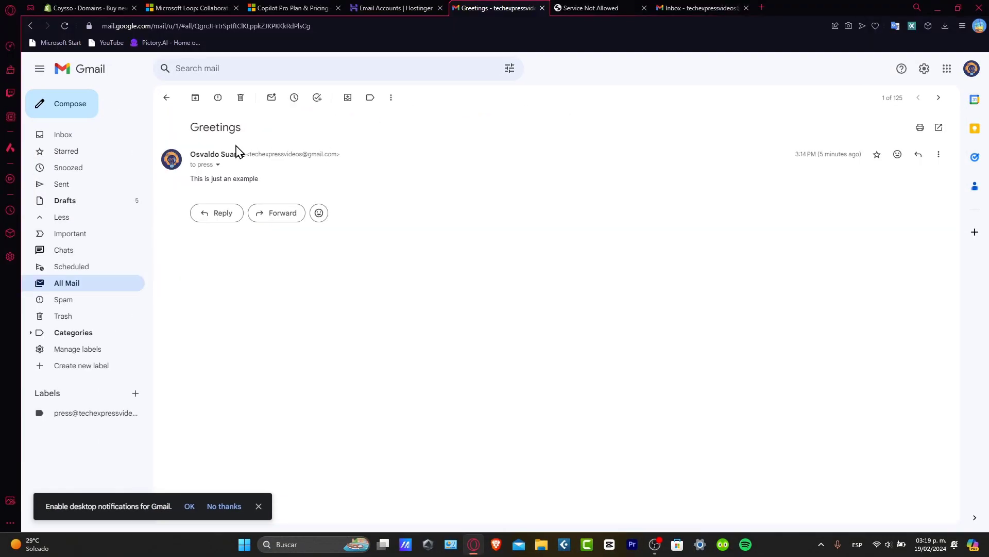
# Step: Check the Greetings message's recipient details, then start another Hostinger email account
pyautogui.click(217, 165)
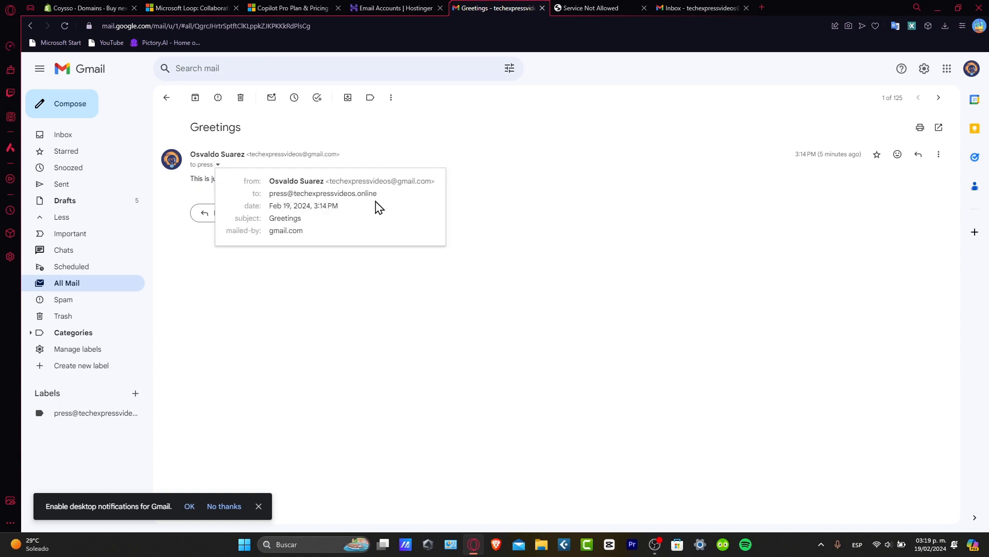
pyautogui.click(404, 7)
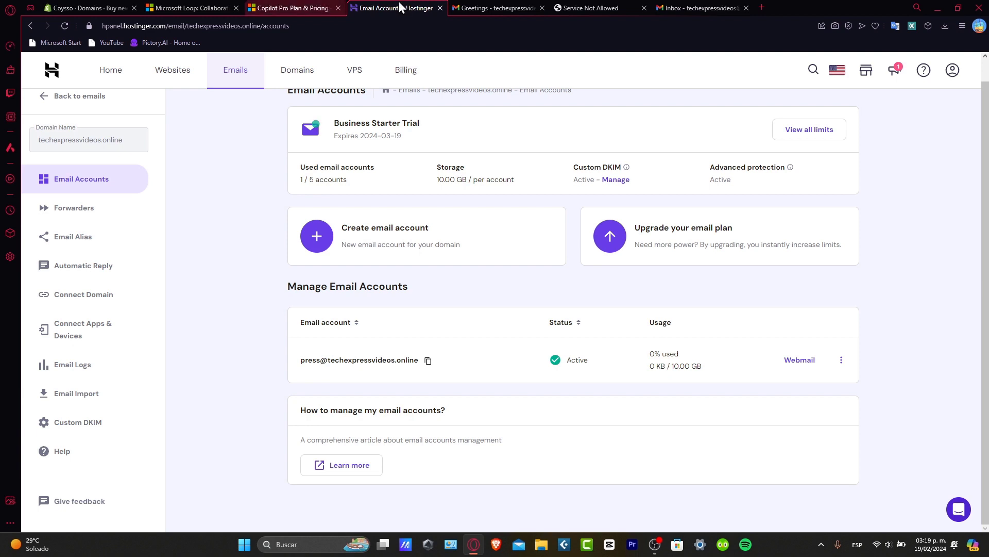
pyautogui.click(496, 258)
pyautogui.click(386, 225)
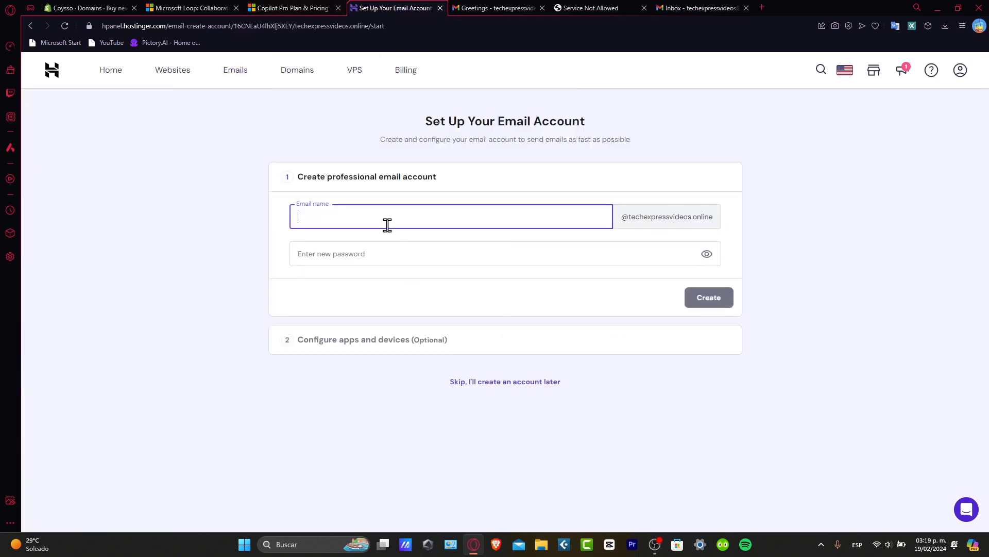
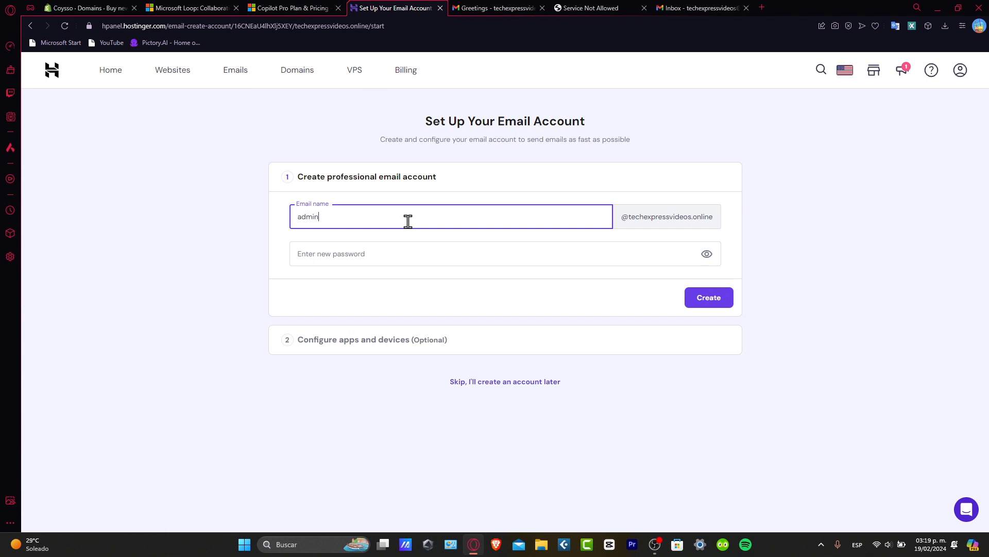
pyautogui.click(435, 251)
pyautogui.write('@')
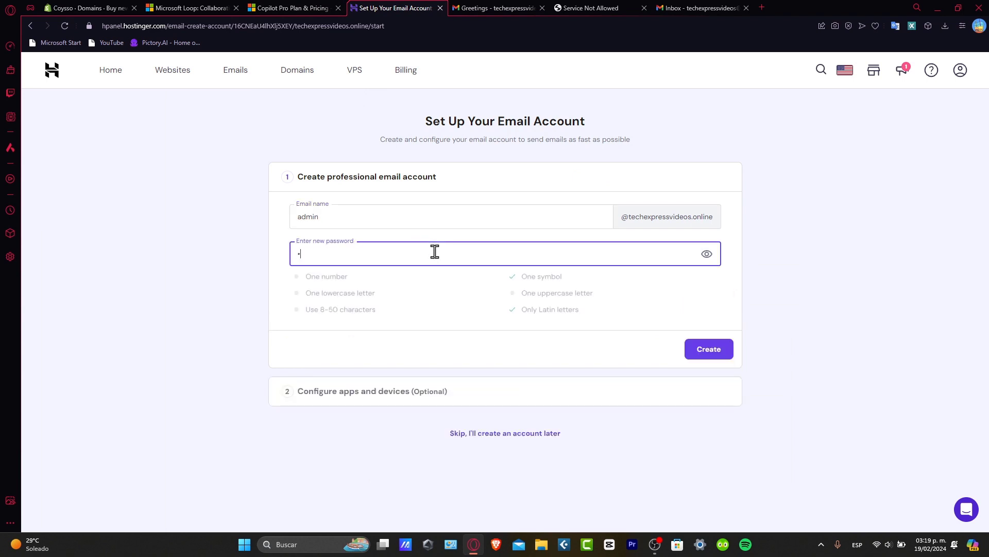
pyautogui.write('Ad')
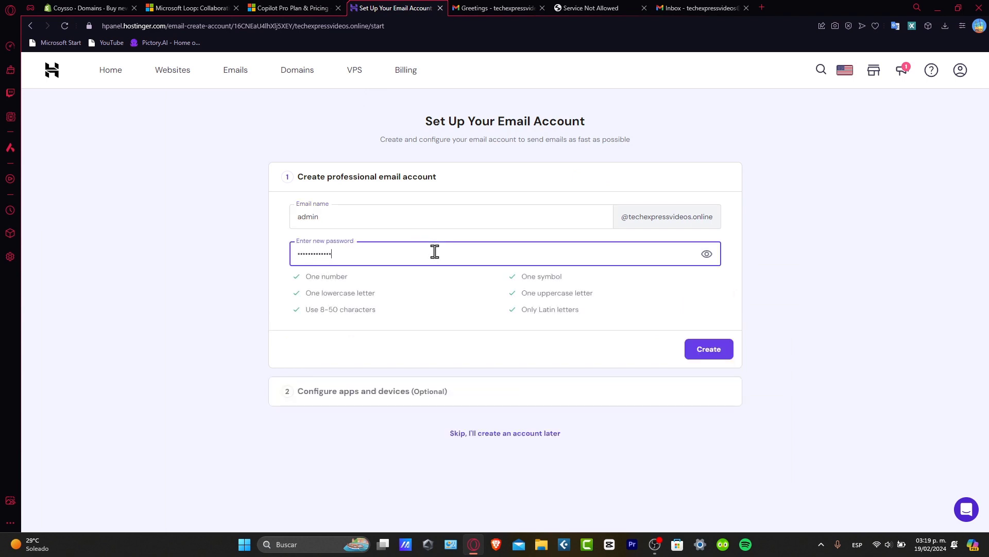
pyautogui.click(707, 352)
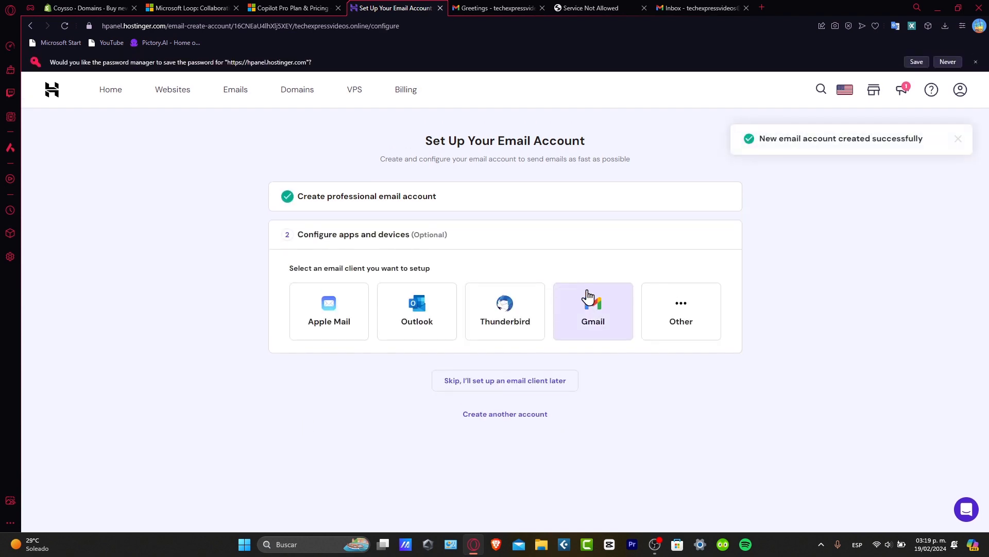
# Step: Bring up the Gmail desktop setup instructions for the new admin mailbox
pyautogui.click(589, 298)
pyautogui.click(573, 385)
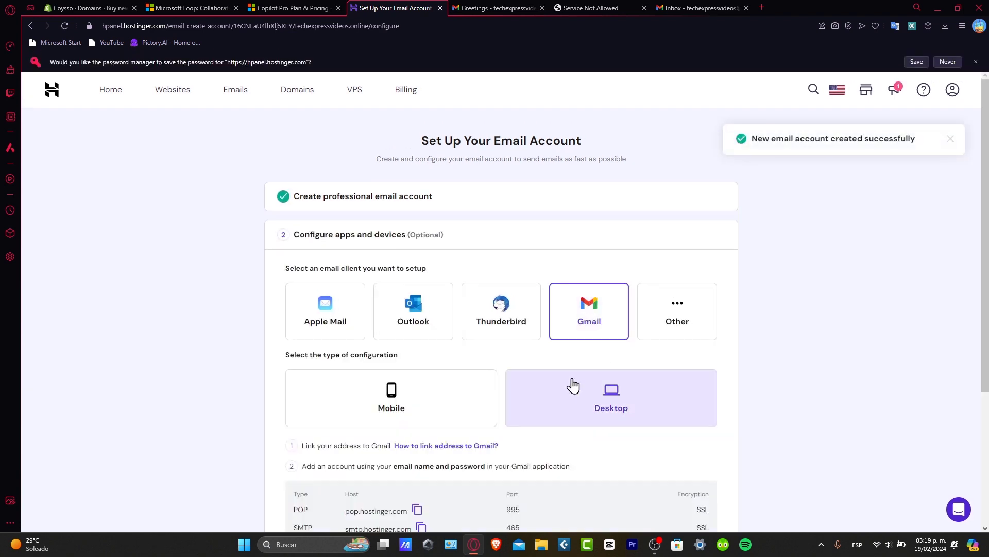
pyautogui.scroll(-3, 570, 387)
# Step: Highlight the POP (pop.hostinger.com, 995) and SMTP (smtp.hostinger.com, 465, SSL) settings and the tutorial line
pyautogui.moveTo(345, 321); pyautogui.dragTo(724, 365)
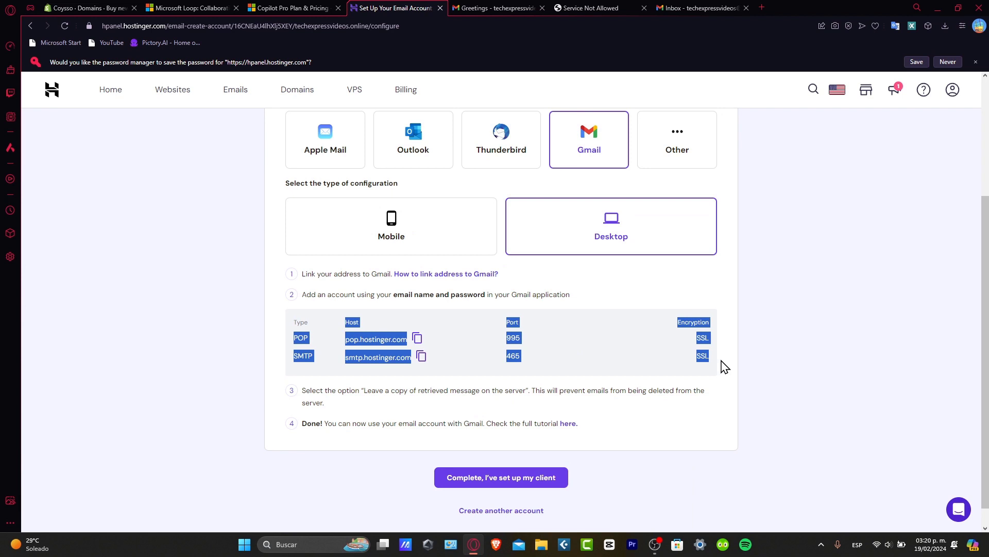
pyautogui.moveTo(724, 366); pyautogui.dragTo(722, 369)
pyautogui.click(552, 322)
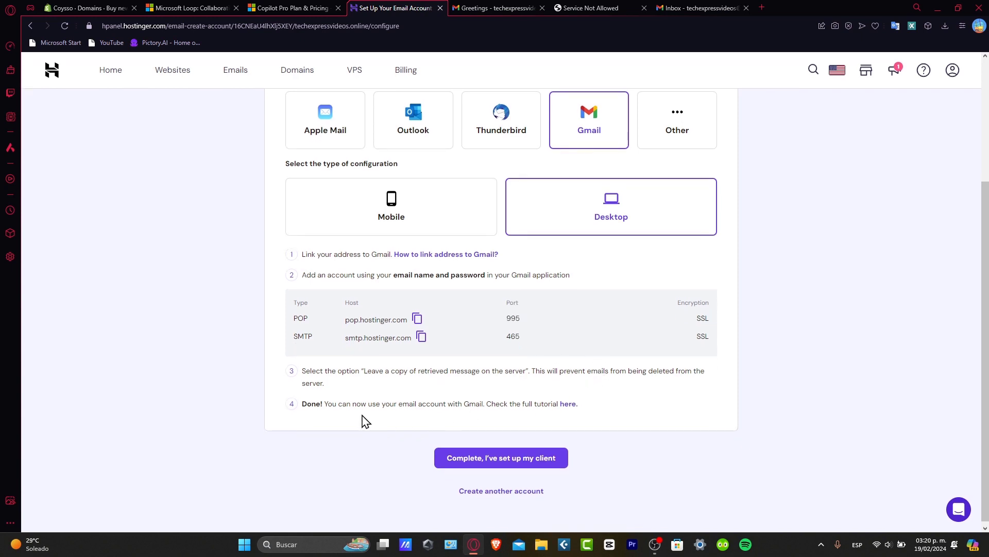
pyautogui.moveTo(335, 400); pyautogui.dragTo(570, 409)
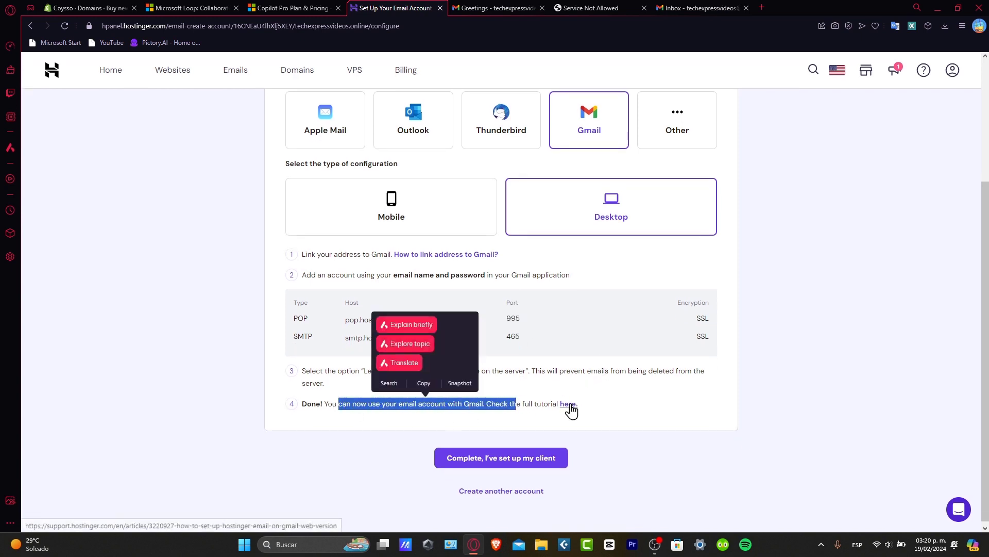
# Step: Open the 'How to Set Up Hostinger Email on Gmail Web Version' article and scroll through it
pyautogui.click(570, 407)
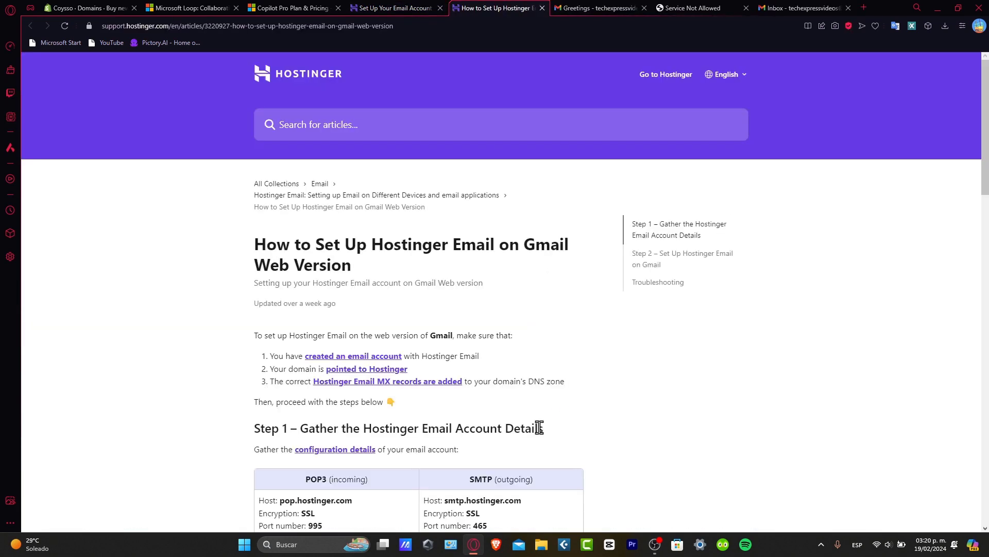
pyautogui.scroll(-20, 539, 427)
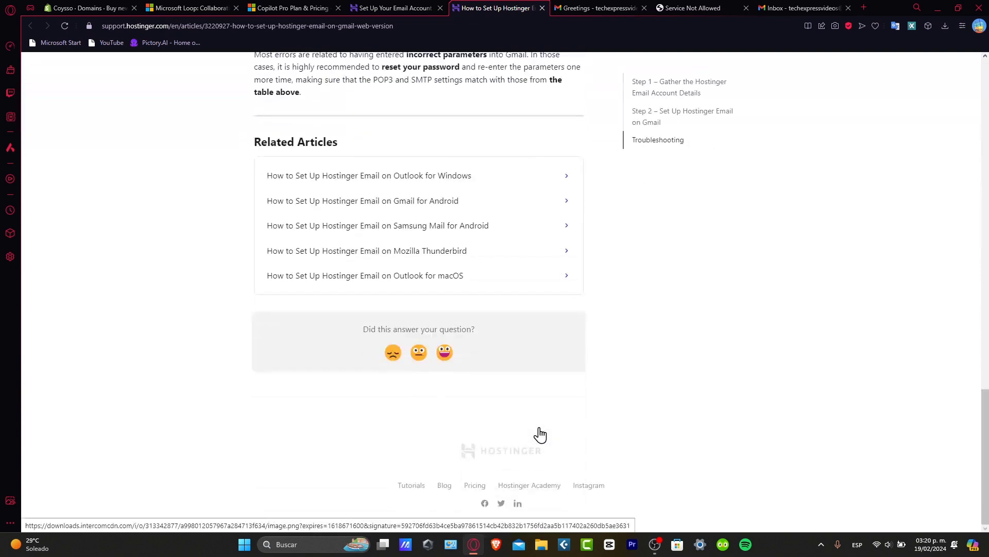
pyautogui.scroll(3, 542, 435)
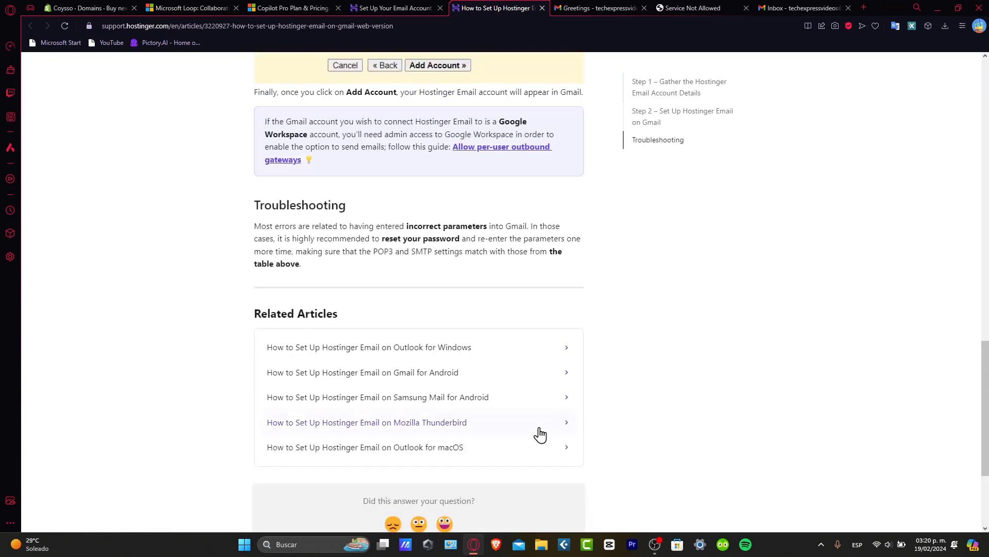
pyautogui.scroll(20, 540, 435)
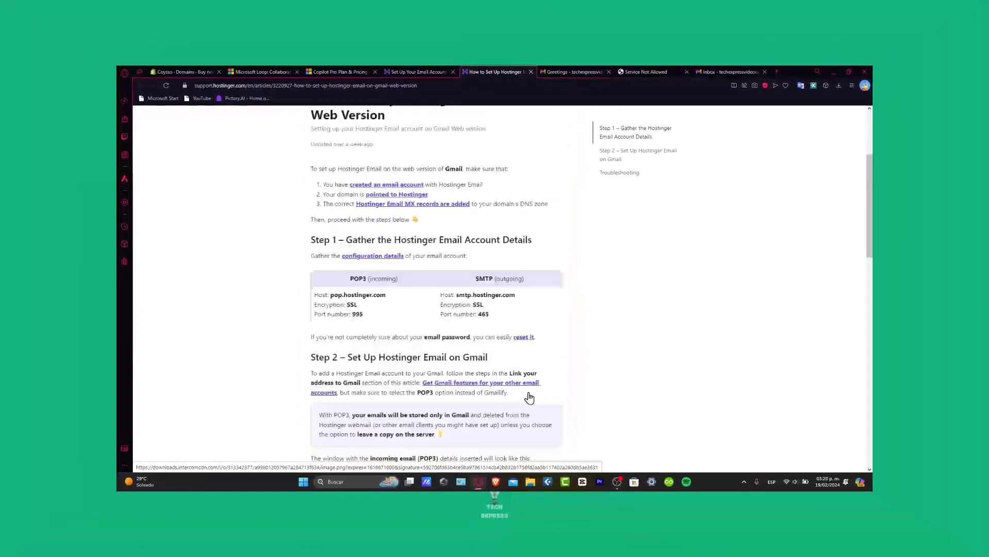
pyautogui.scroll(5, 529, 397)
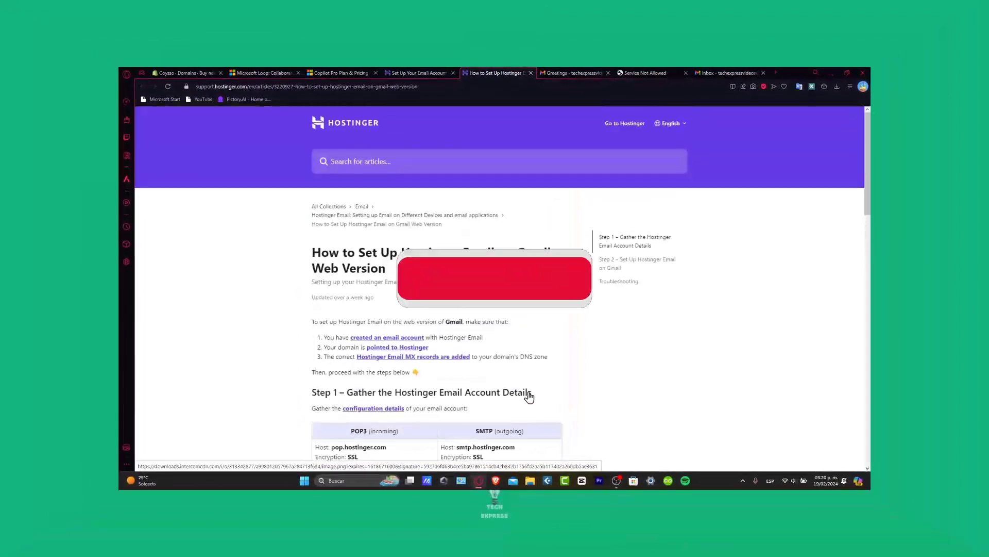
# Step: Close the help article, Gmail test message, Google Workspace error and Gmail inbox tabs
pyautogui.click(531, 72)
pyautogui.click(520, 72)
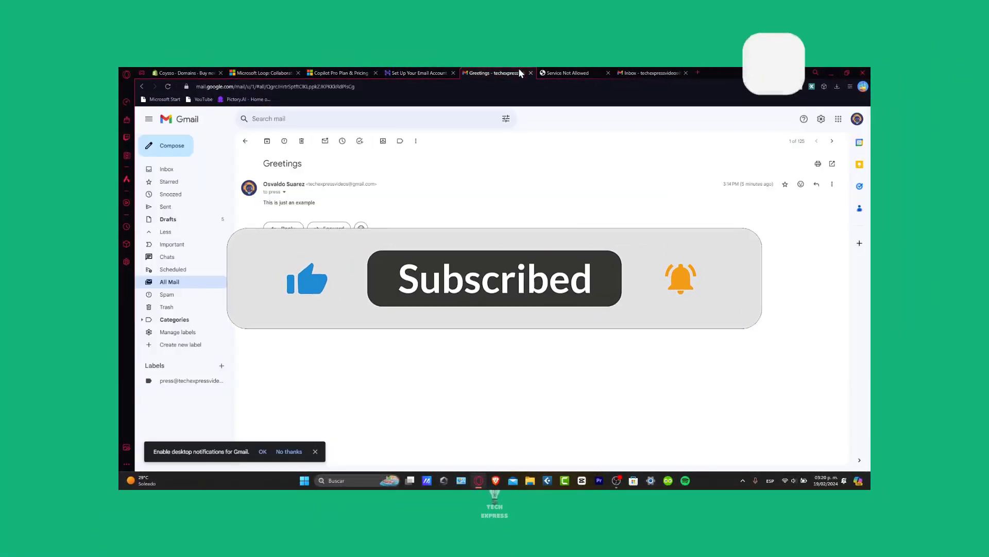
pyautogui.click(530, 75)
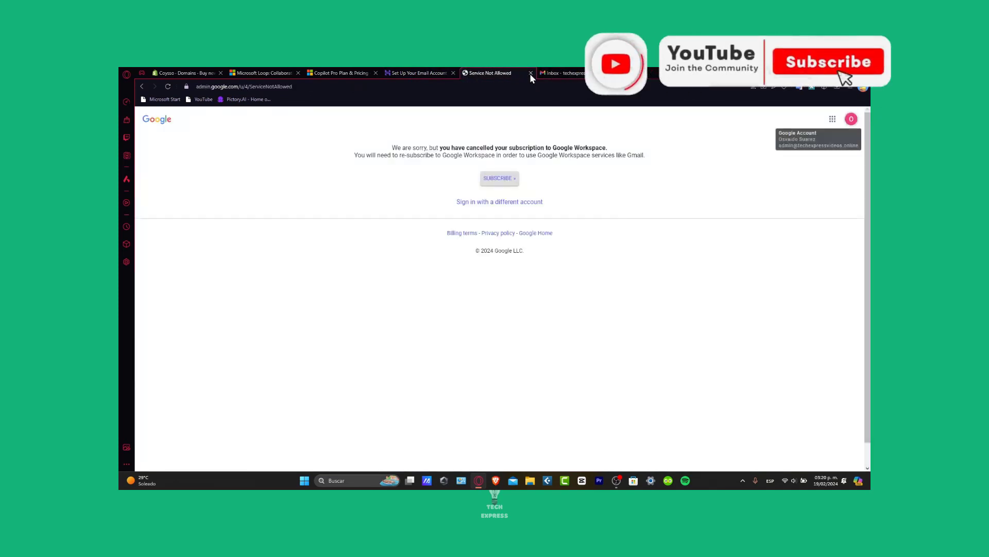
pyautogui.click(531, 73)
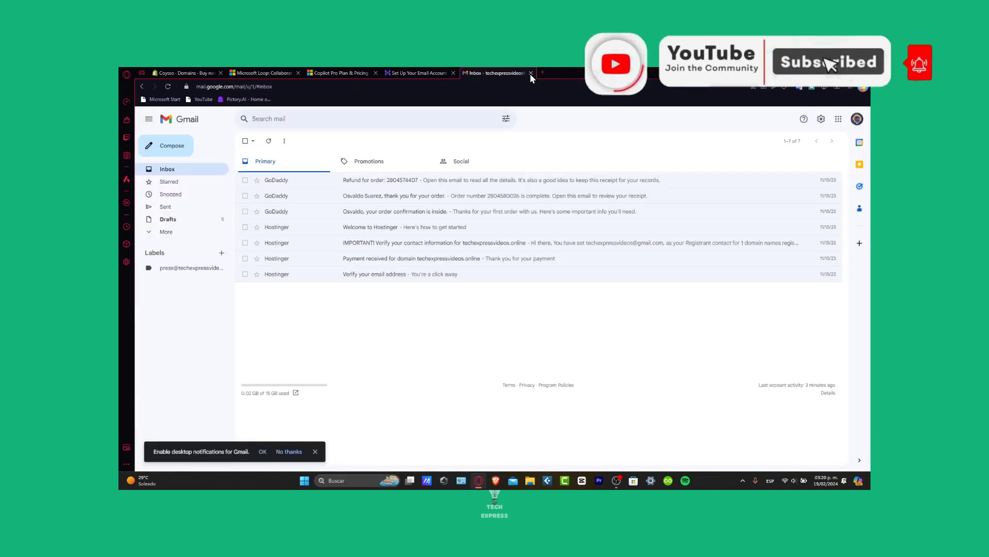
pyautogui.click(530, 73)
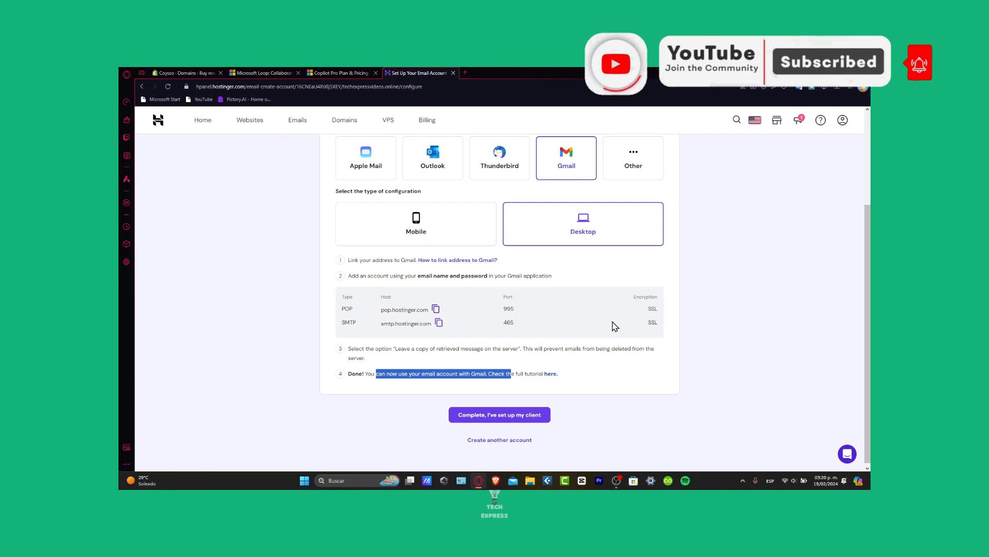
# Step: Go back to the empty create-mailbox step of Set Up Your Email Account
pyautogui.scroll(4, 615, 326)
pyautogui.scroll(-4, 519, 207)
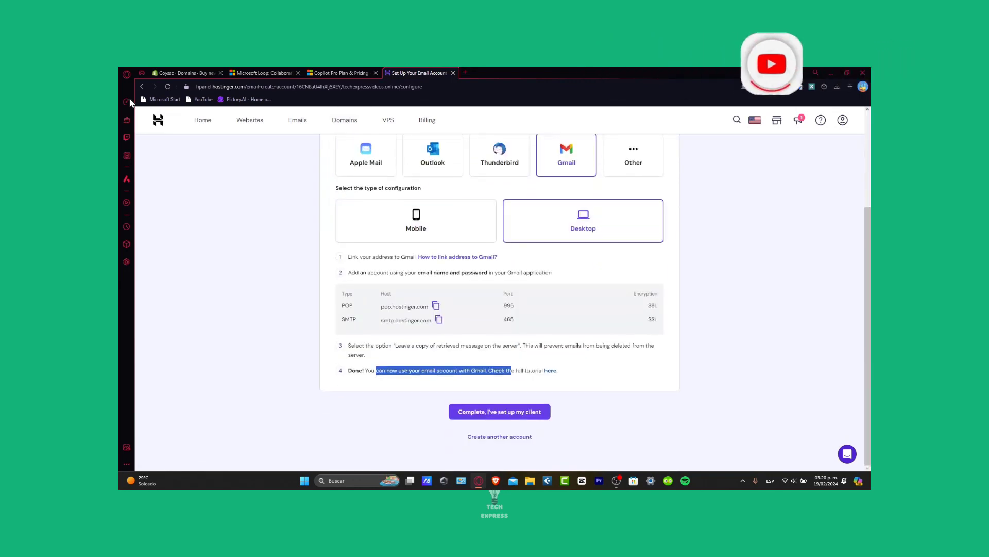
pyautogui.click(143, 87)
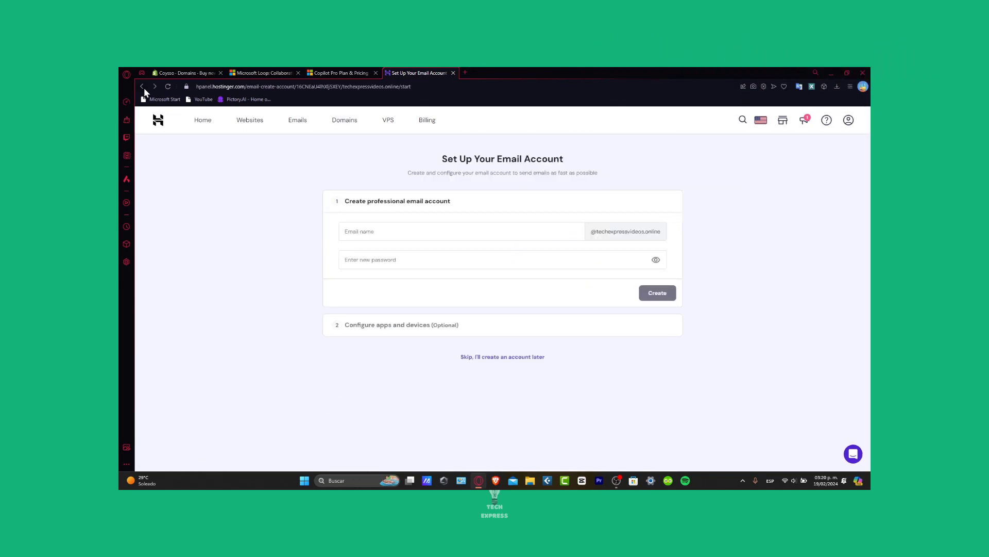